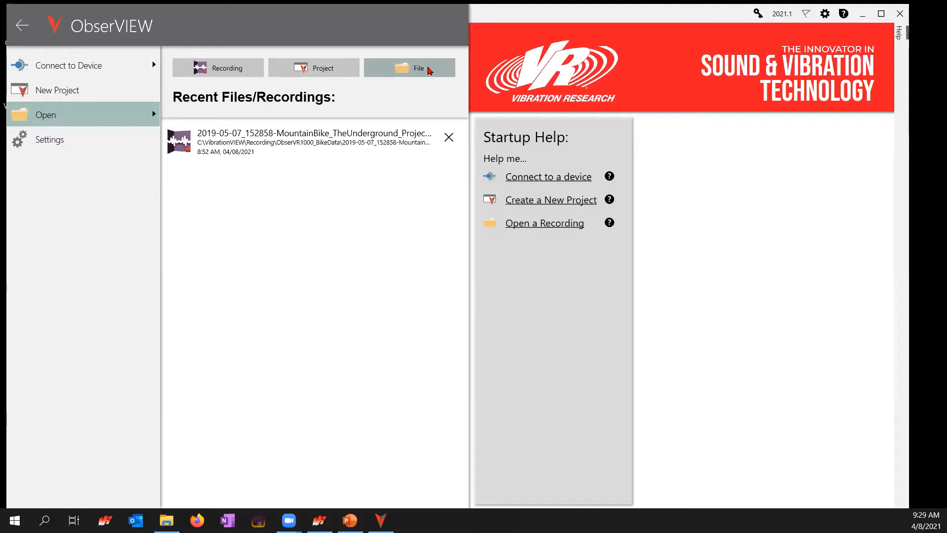
Open the recording 2019-05-07_152858-MountainBike_TheUnderground_Project_AccelOnly.vfw from its project folder inside ObserVR1000_BikeData
click(429, 71)
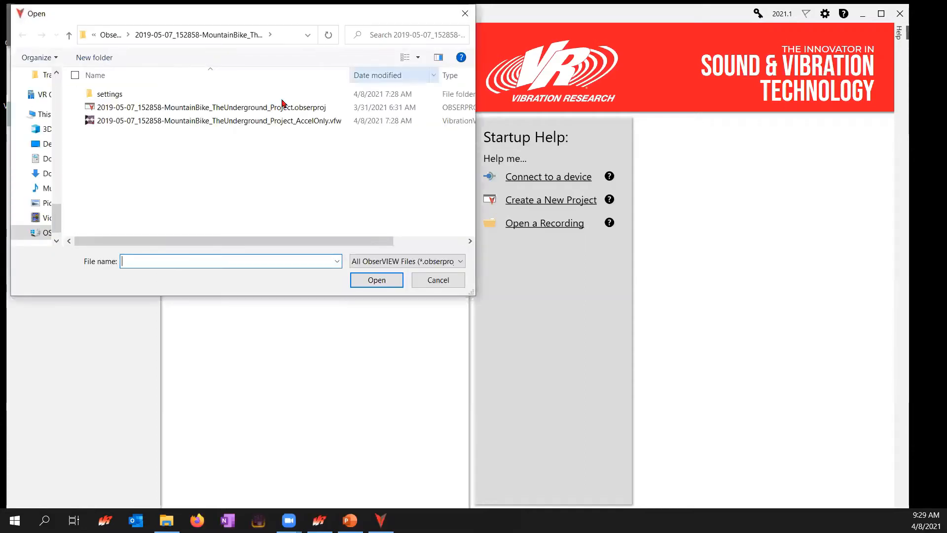
click(110, 34)
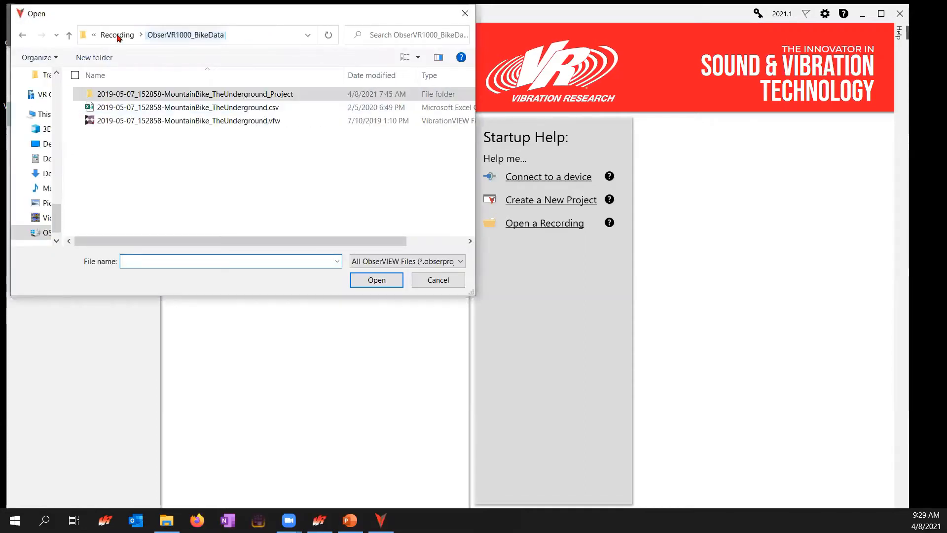
double_click(228, 95)
click(274, 120)
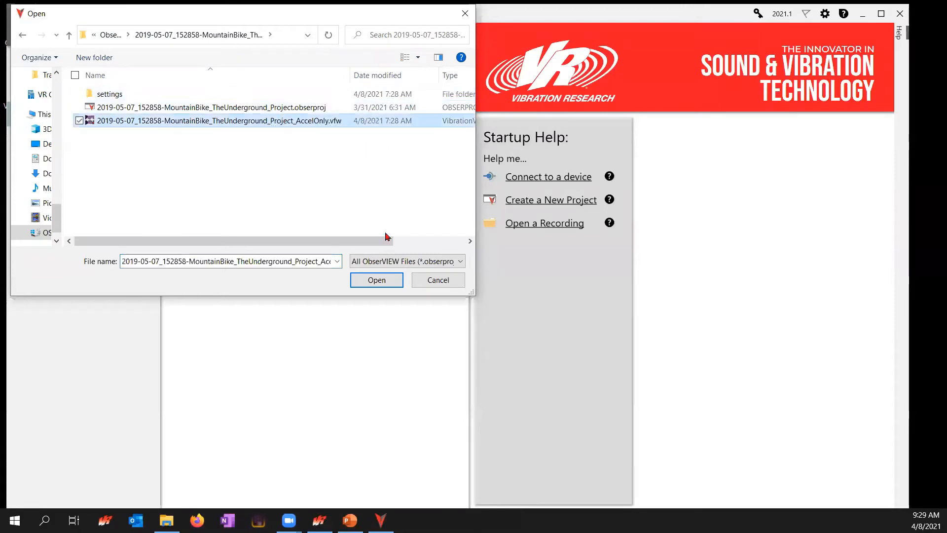
click(383, 277)
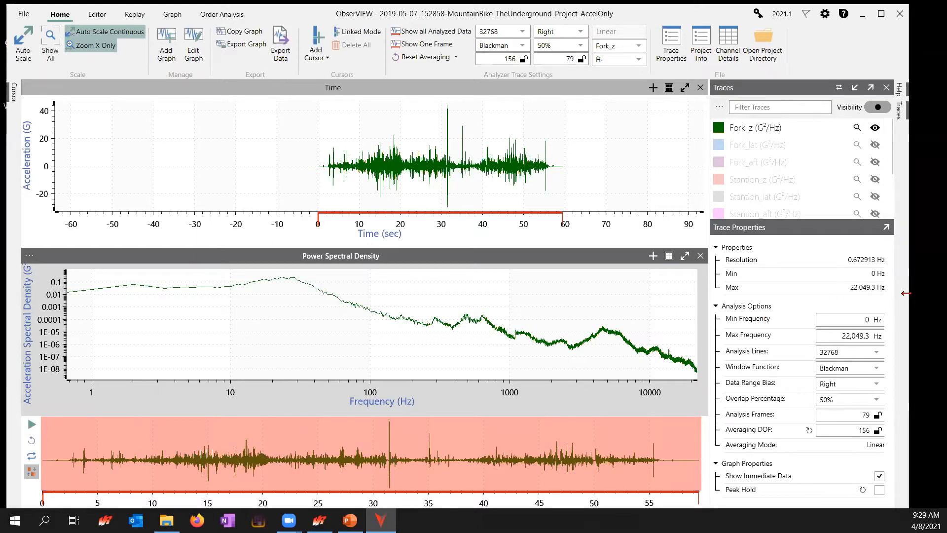
Narrow the application window and show the recording's GPS data map beside the graphs
drag(906, 293, 666, 273)
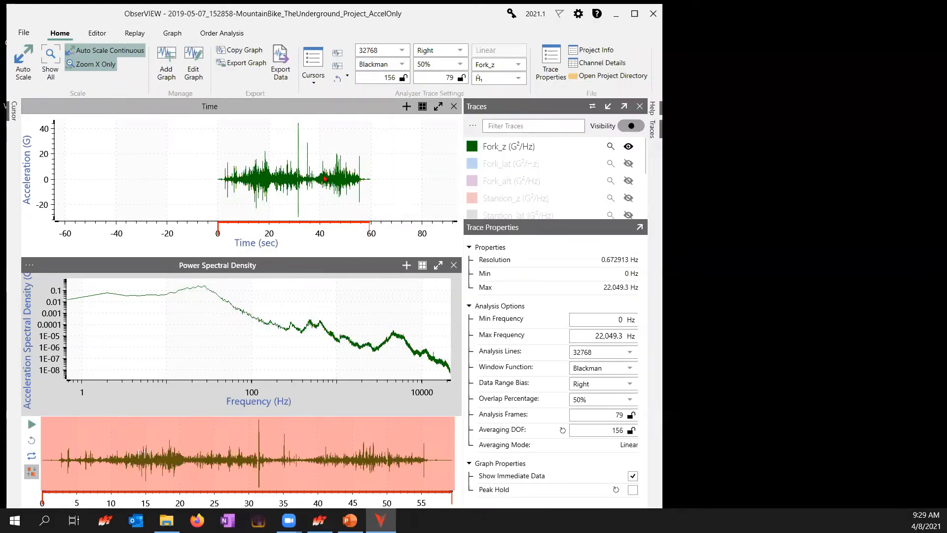
scroll(305, 180, up, 2)
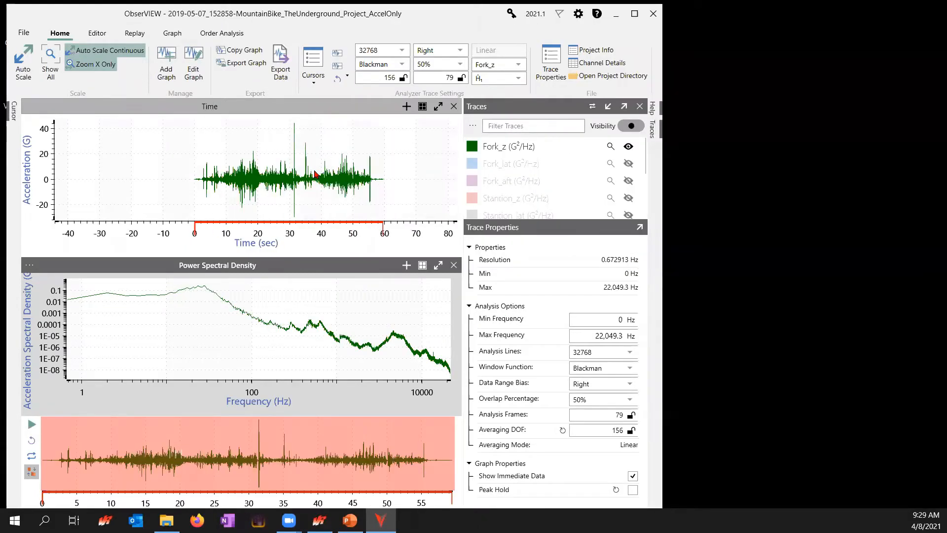
click(134, 33)
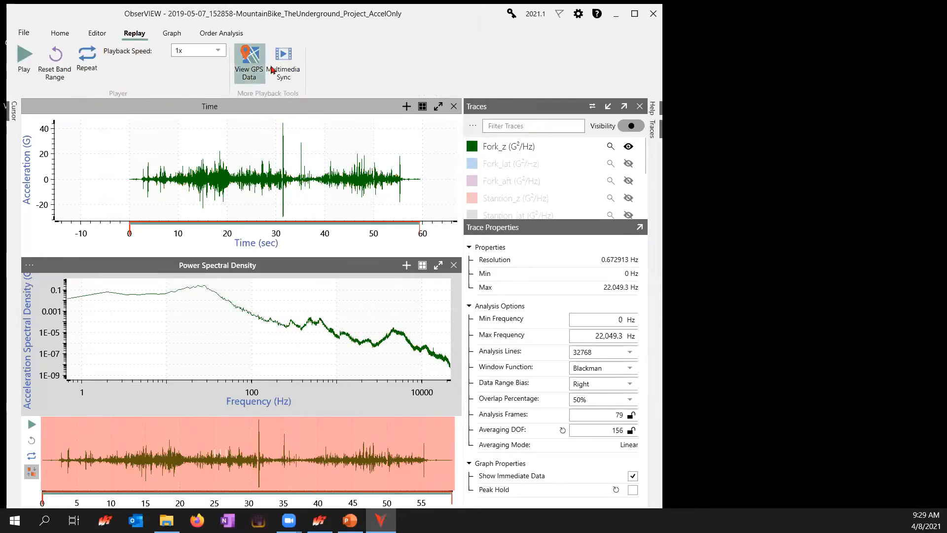
click(253, 64)
drag(362, 83, 729, 49)
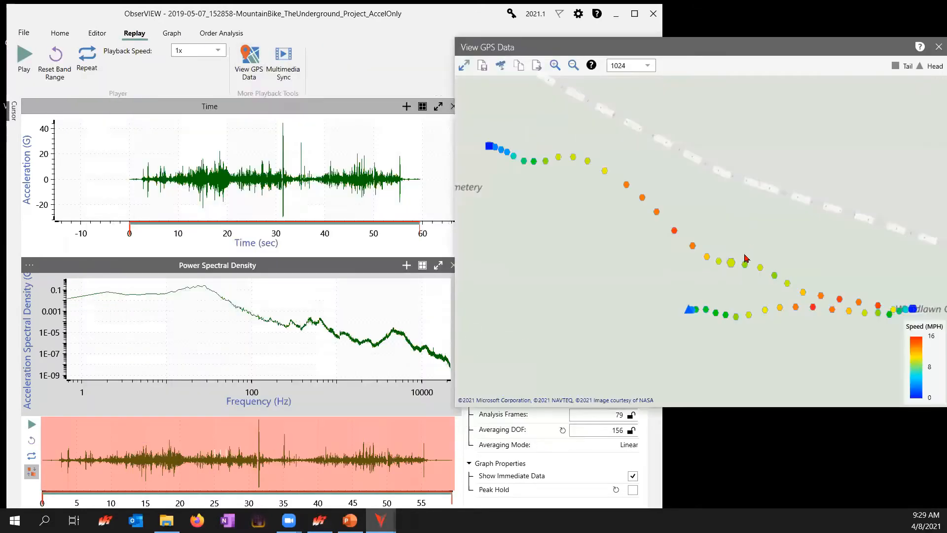
Examine where the GPS track lies, from trail level out to North America, and close the map
scroll(735, 254, down, 3)
scroll(734, 264, down, 5)
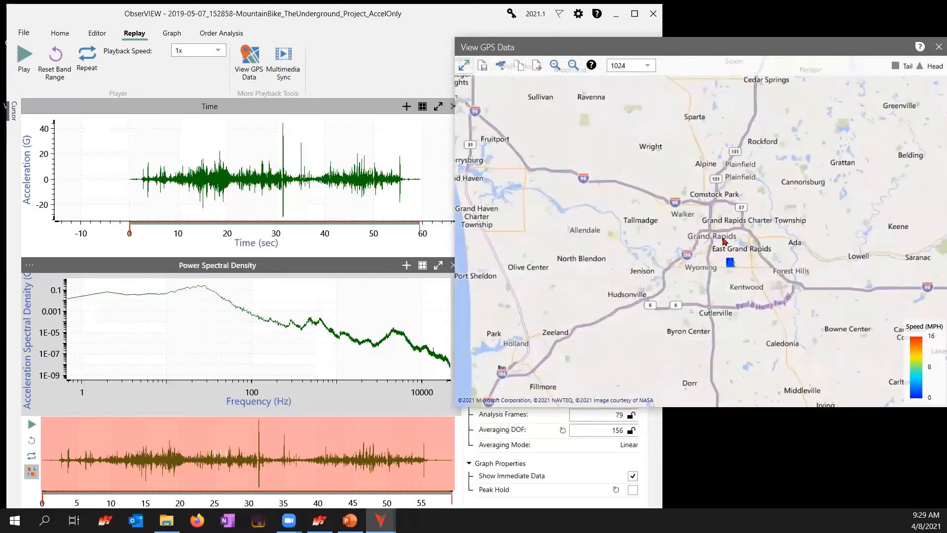
scroll(728, 271, down, 4)
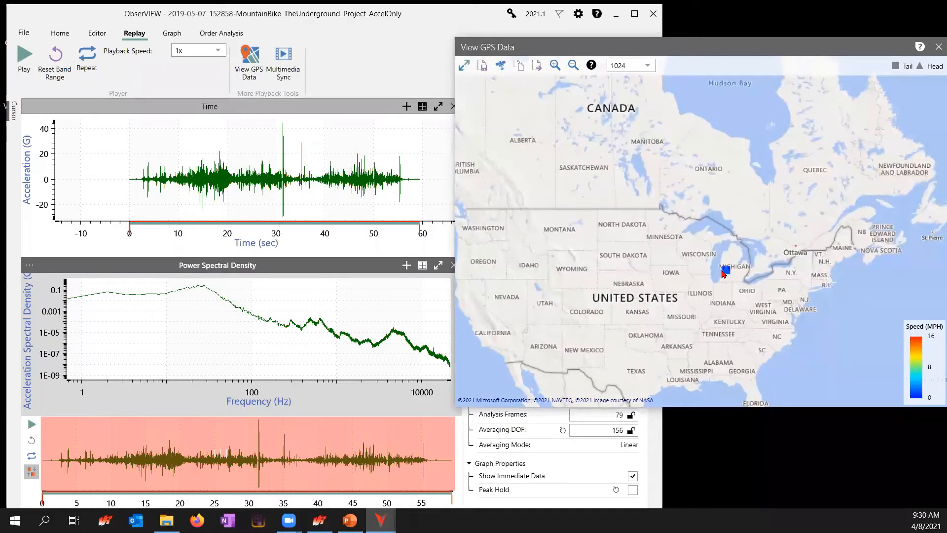
click(934, 47)
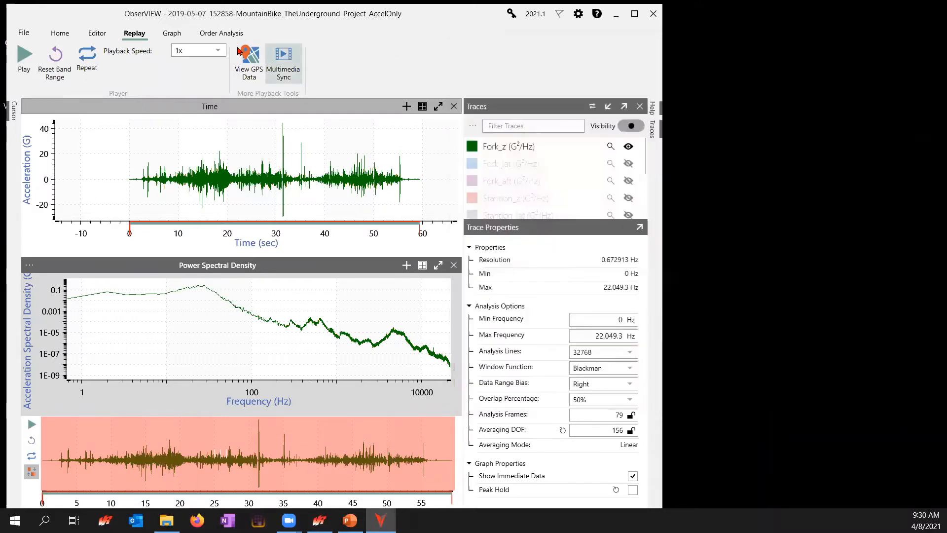
Show the recording's synced videos in a narrower Multimedia Sync window beside a closer view of the Time graph
click(283, 59)
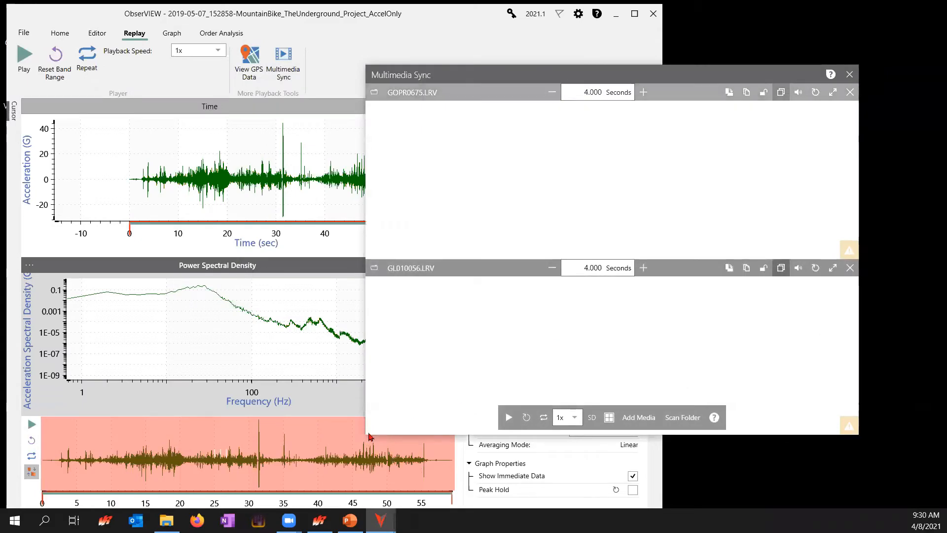
drag(368, 434, 556, 415)
scroll(302, 180, up, 4)
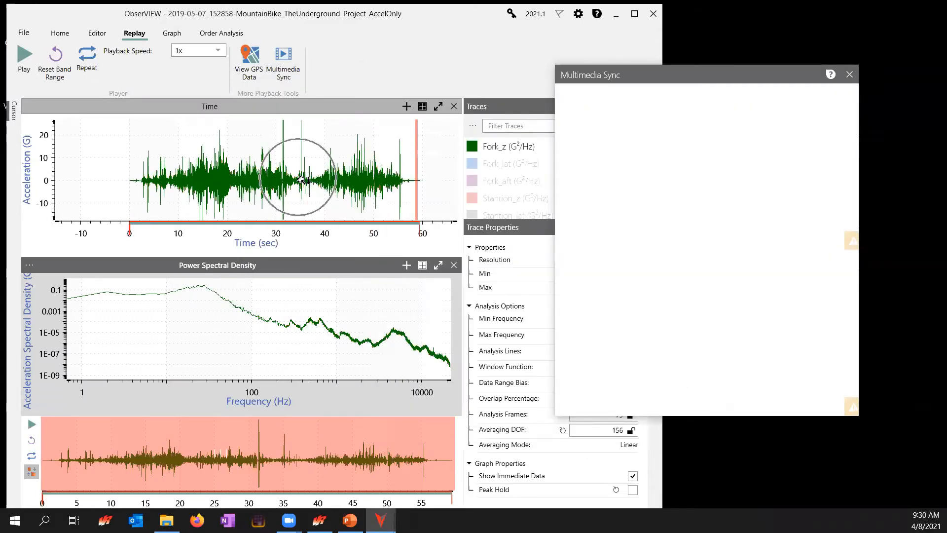
scroll(302, 180, up, 4)
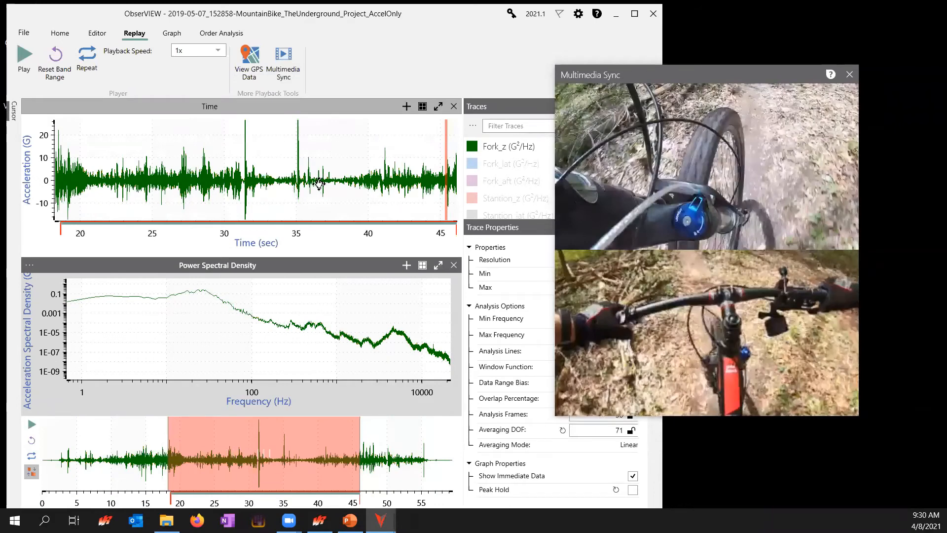
Review different sections of the waveform with the synced videos, and play then pause the recording
drag(263, 182, 320, 185)
mouse_move(723, 218)
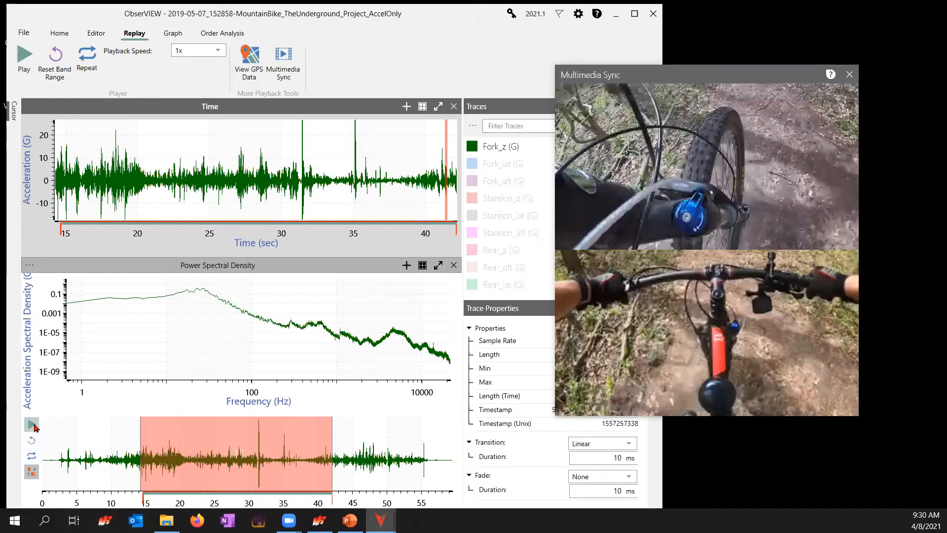
drag(246, 470, 183, 467)
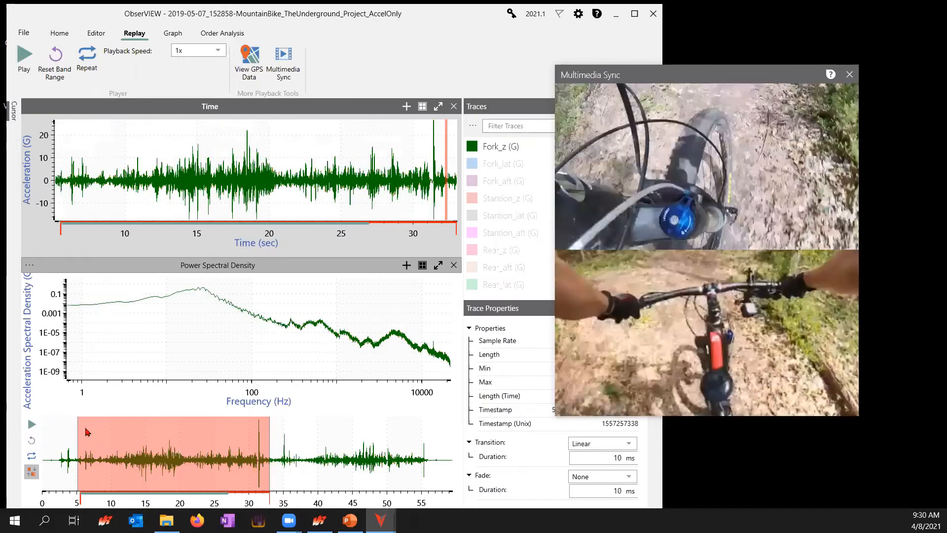
click(31, 424)
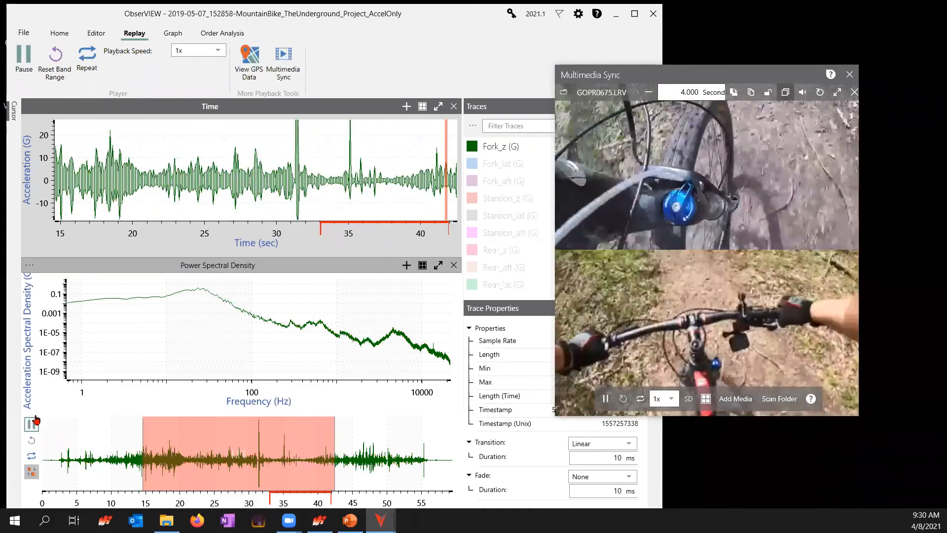
key(space)
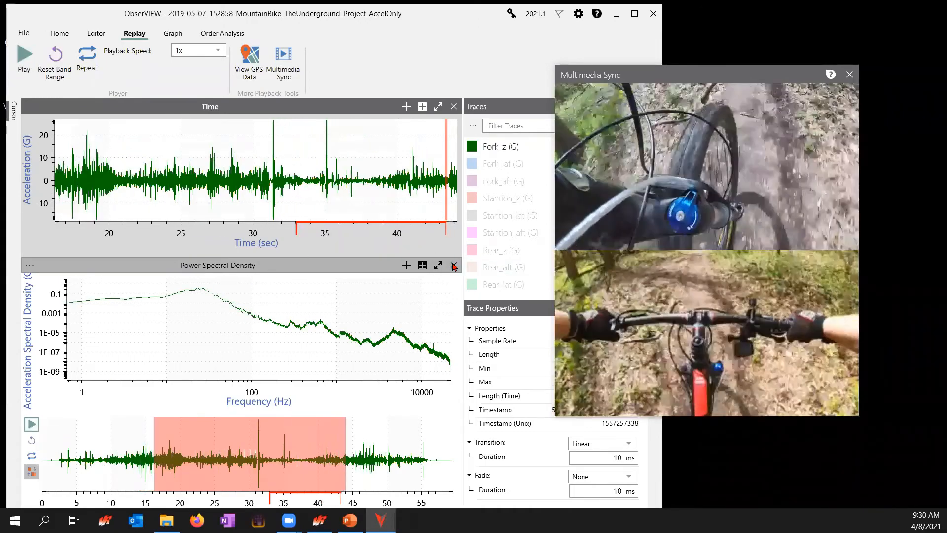
Keep only the Time graph in a maximized window by closing the Power Spectral Density graph and Multimedia Sync
click(454, 267)
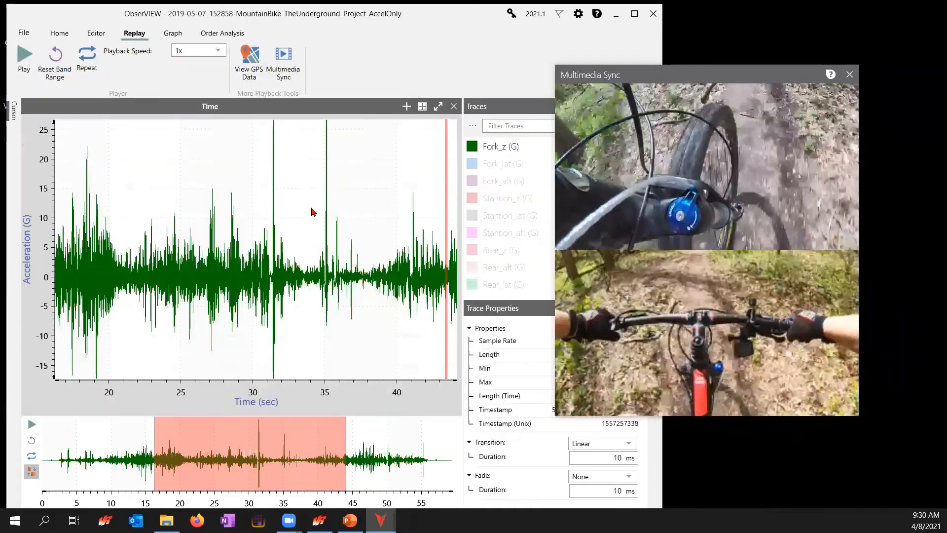
click(849, 74)
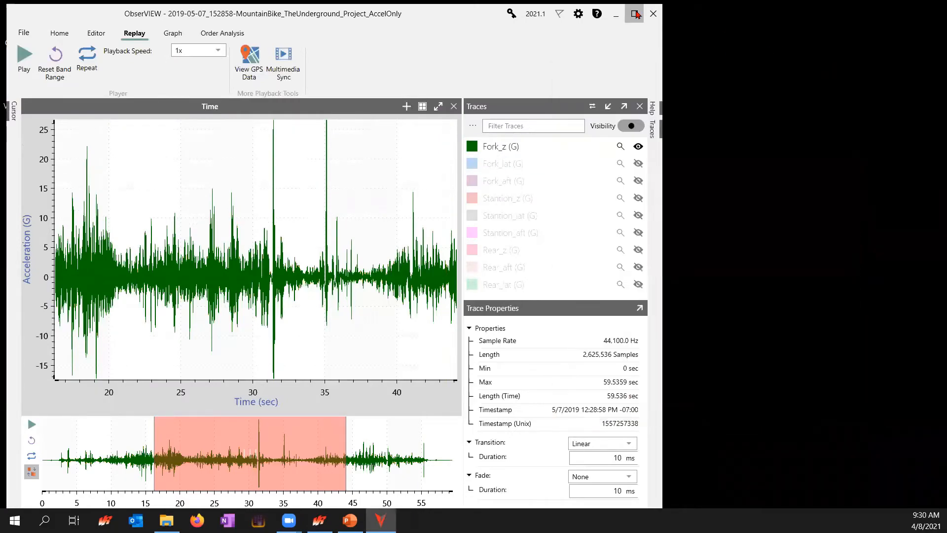
click(636, 14)
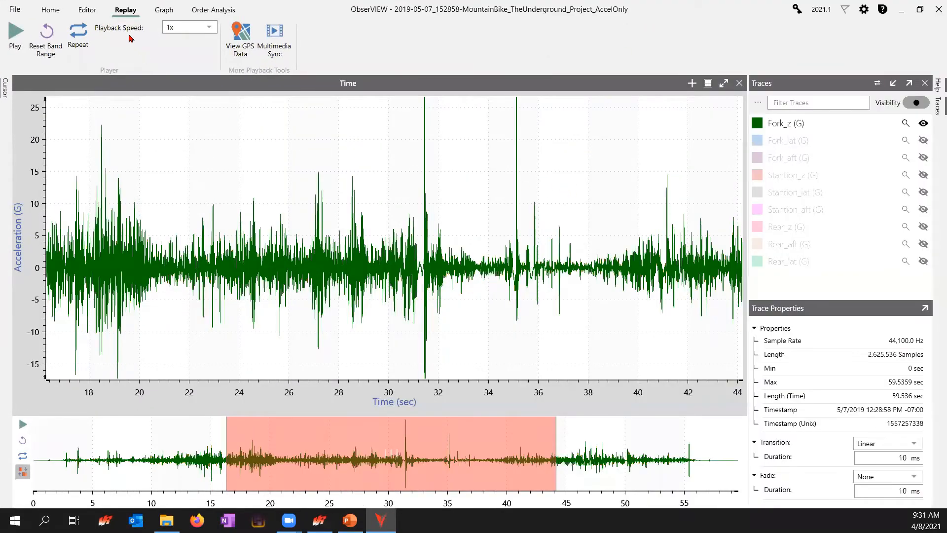
Add a new graph from the PSD template with the Fork_z trace
click(164, 10)
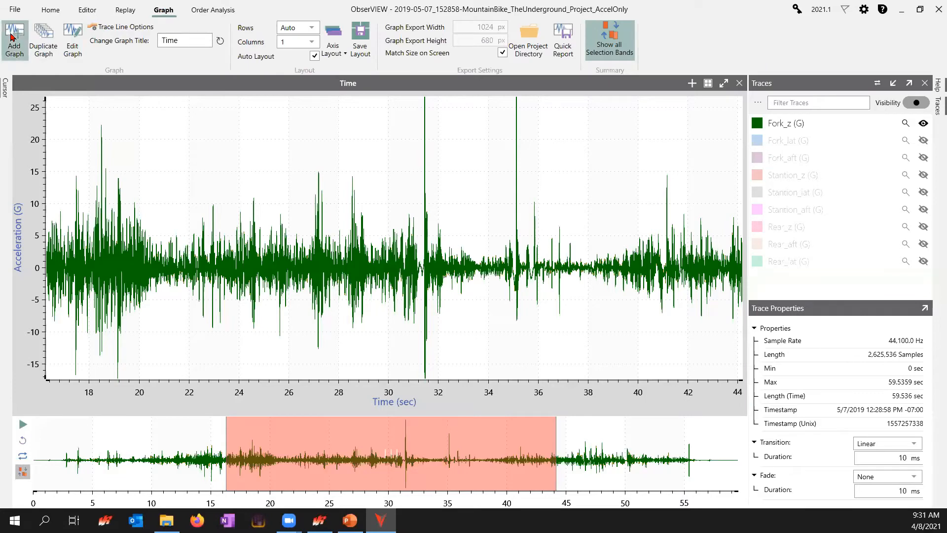
click(12, 36)
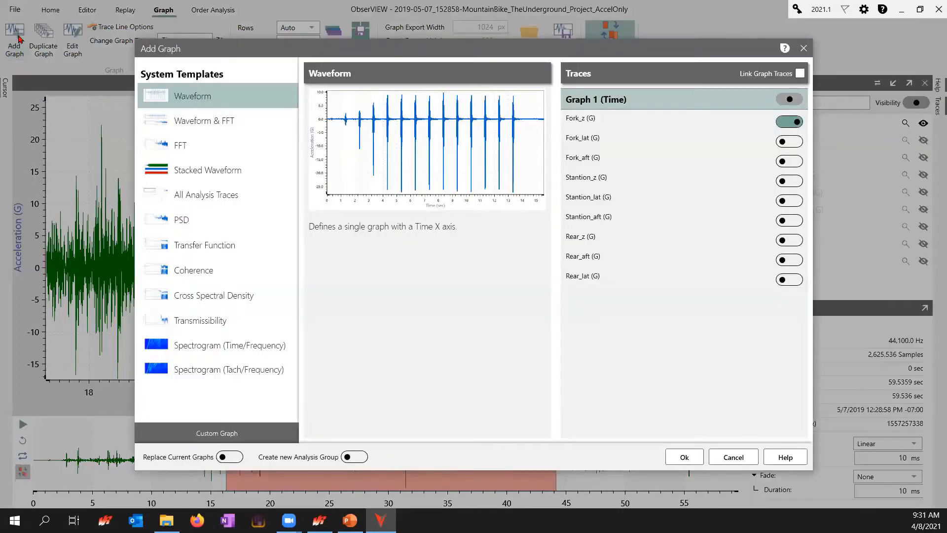
click(197, 220)
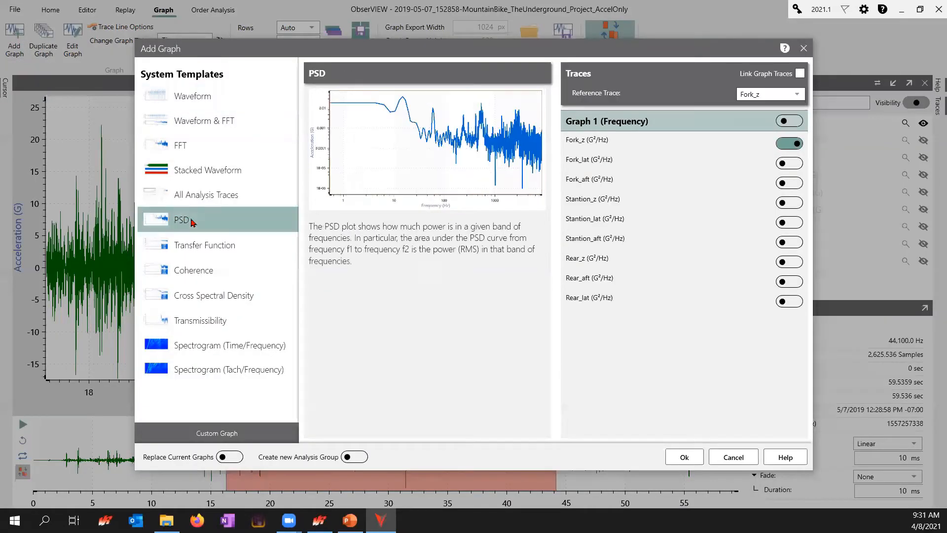
click(681, 455)
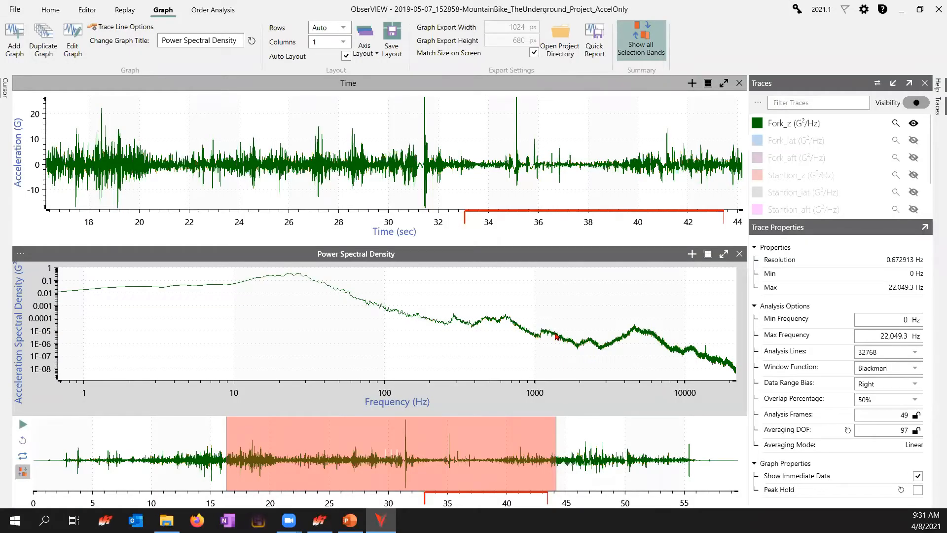
Copy the Fork_z power spectral density trace and switch to VibrationVIEW
click(625, 340)
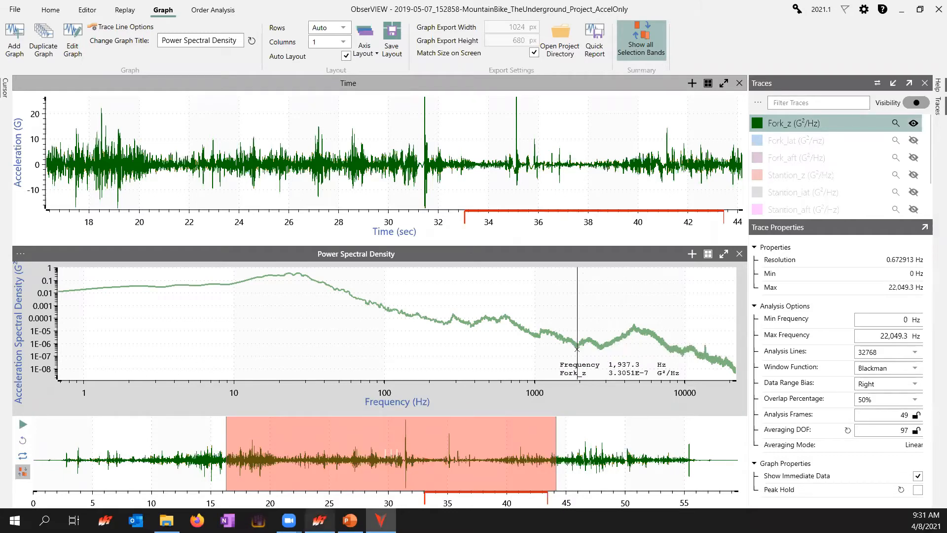
mouse_move(319, 520)
click(321, 474)
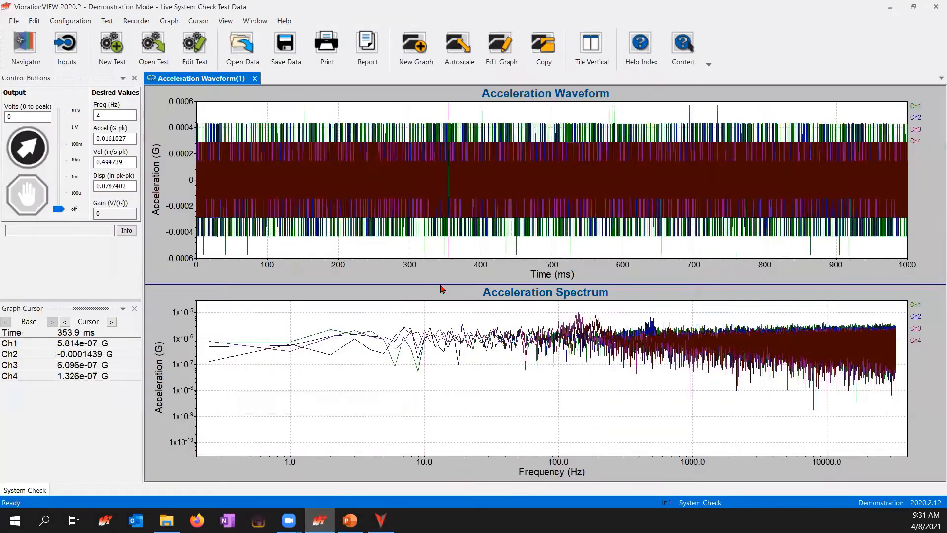
Create a new Random test and show its advanced settings
click(113, 49)
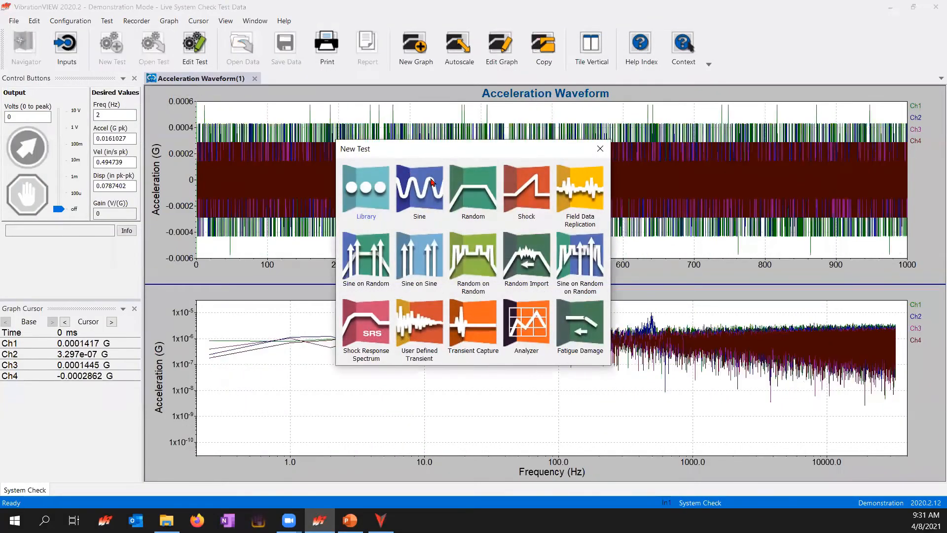
click(479, 193)
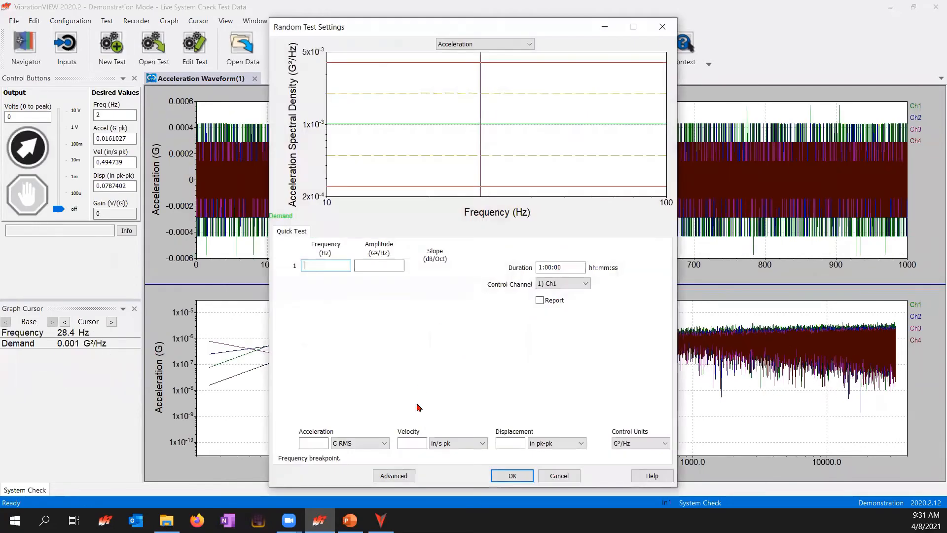
click(393, 475)
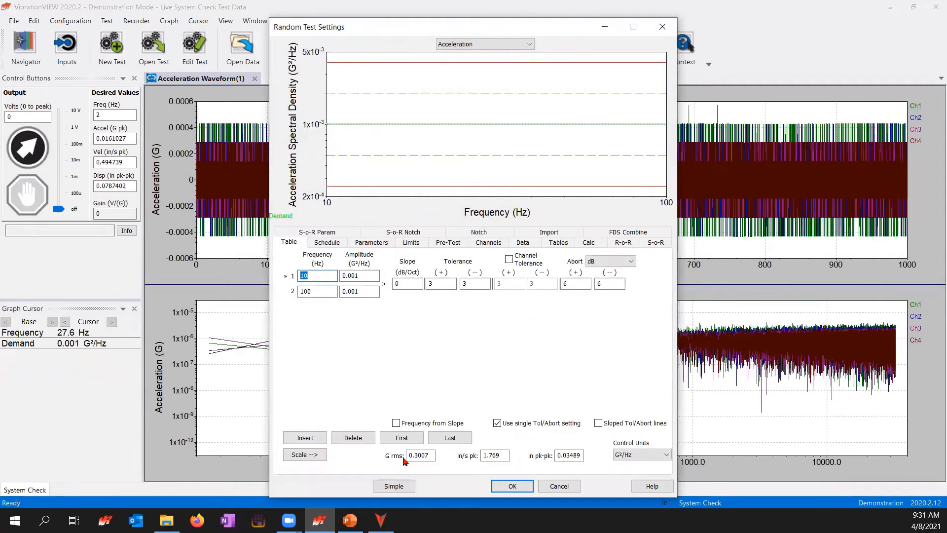
Paste the copied PSD data into the random test's breakpoint table and convert it to an advanced test
right_click(387, 315)
click(391, 325)
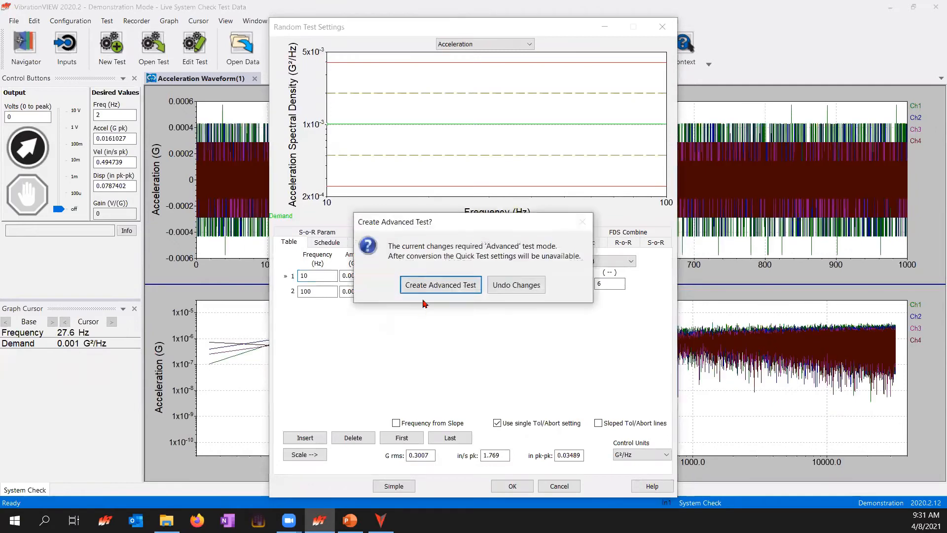
click(432, 285)
click(439, 283)
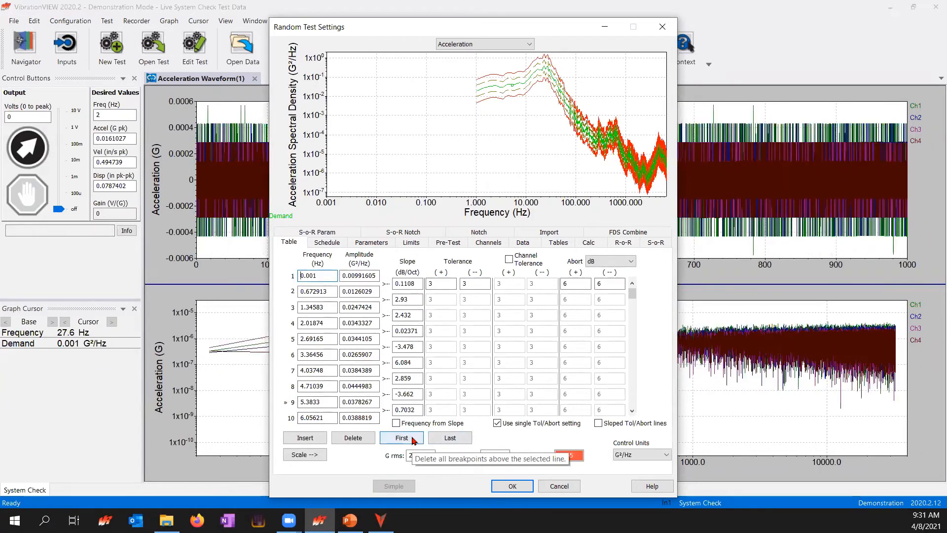
Delete all breakpoints above the 5.3833 Hz row so the random profile starts at that frequency
click(413, 440)
click(430, 282)
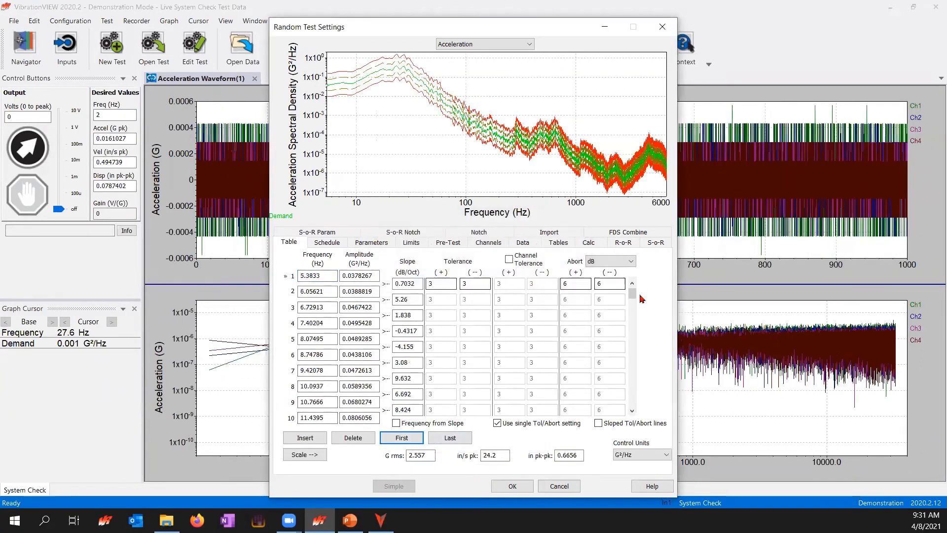
Delete all breakpoints beyond the 1984.42 Hz row so the random profile ends at that frequency
drag(632, 294, 635, 325)
scroll(317, 386, down, 17)
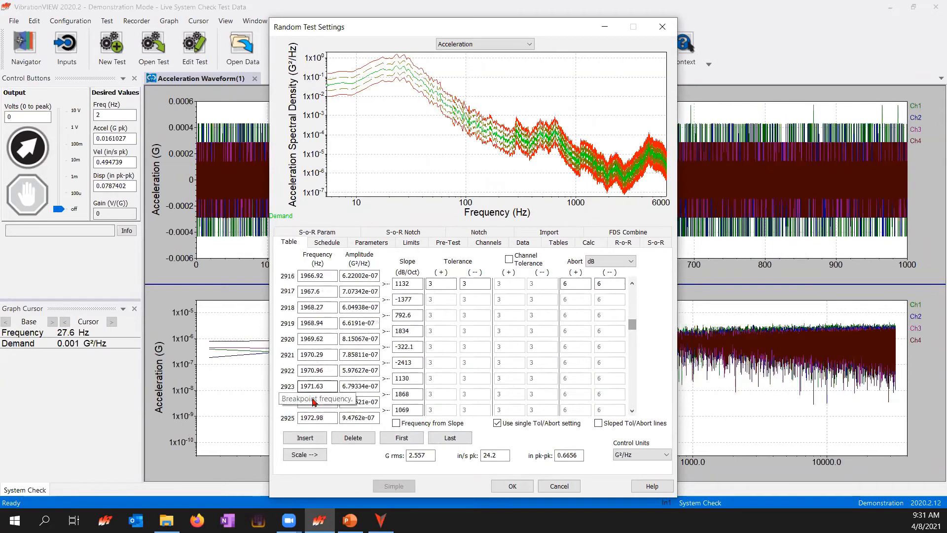
scroll(314, 402, down, 6)
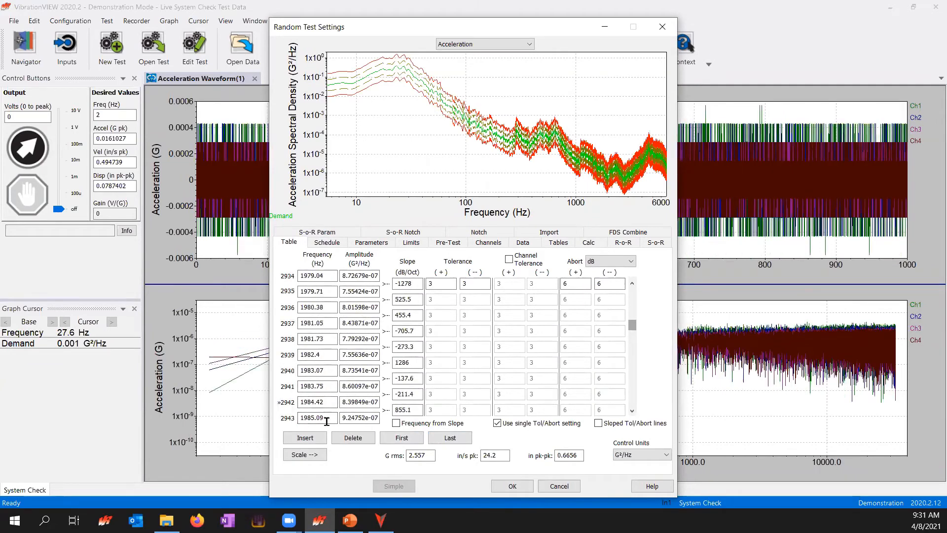
click(450, 437)
click(444, 284)
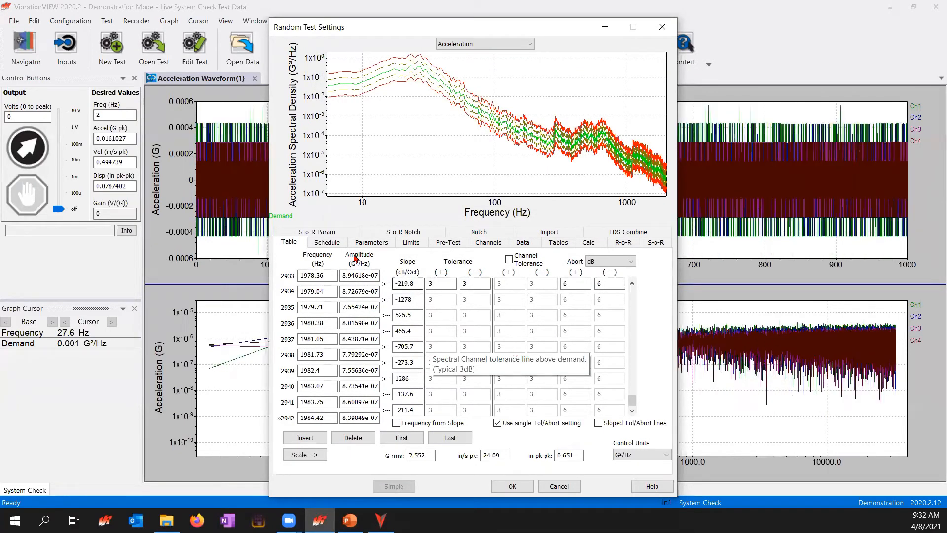
Show the random test's schedule and examine the run time of its single level
click(331, 245)
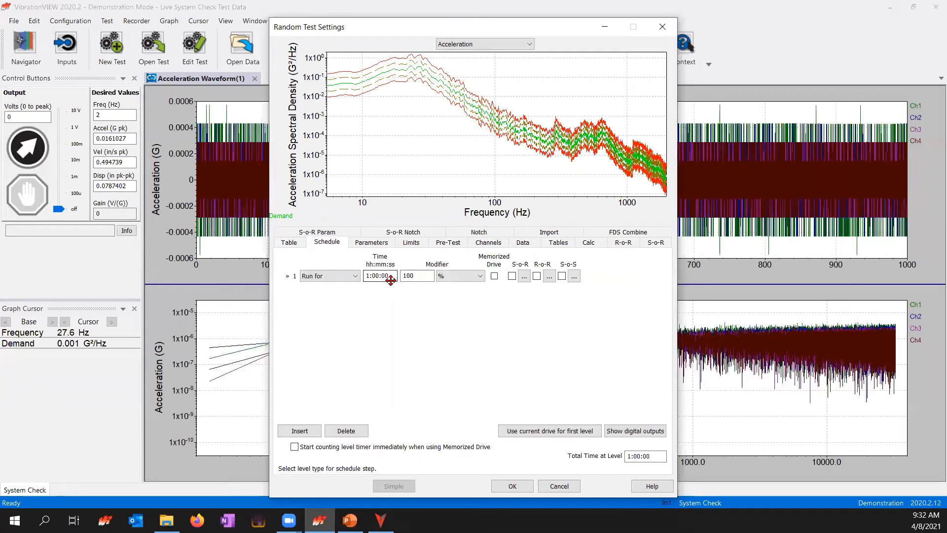
drag(391, 276, 370, 281)
click(389, 277)
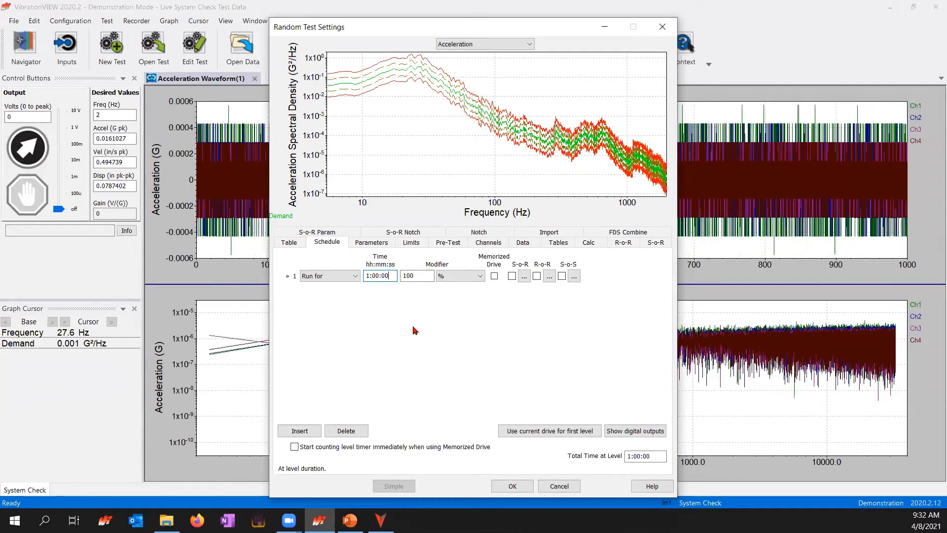
Load 2019-05-07_152858-MountainBike_TheUnderground_Project_AccelOnly.vfw as the time history file to import and view the available line counts
click(557, 234)
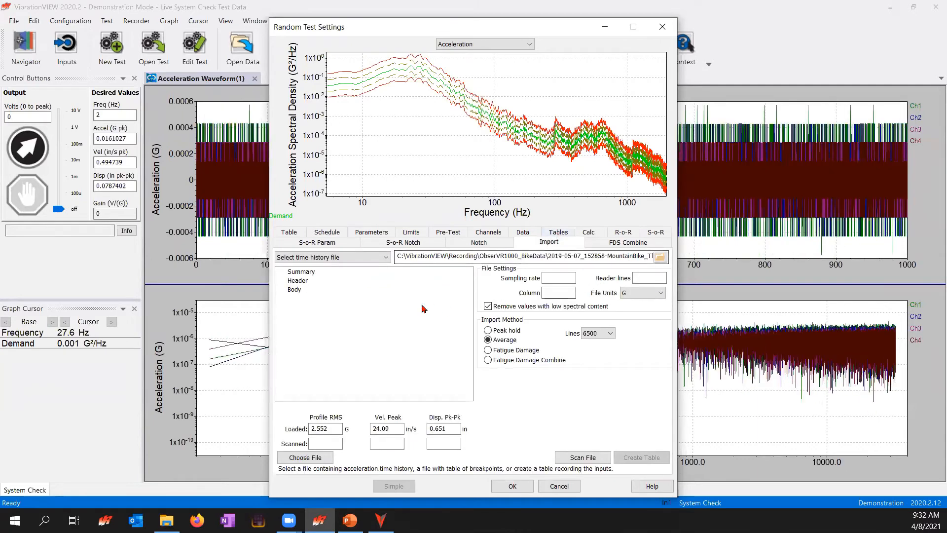
click(659, 257)
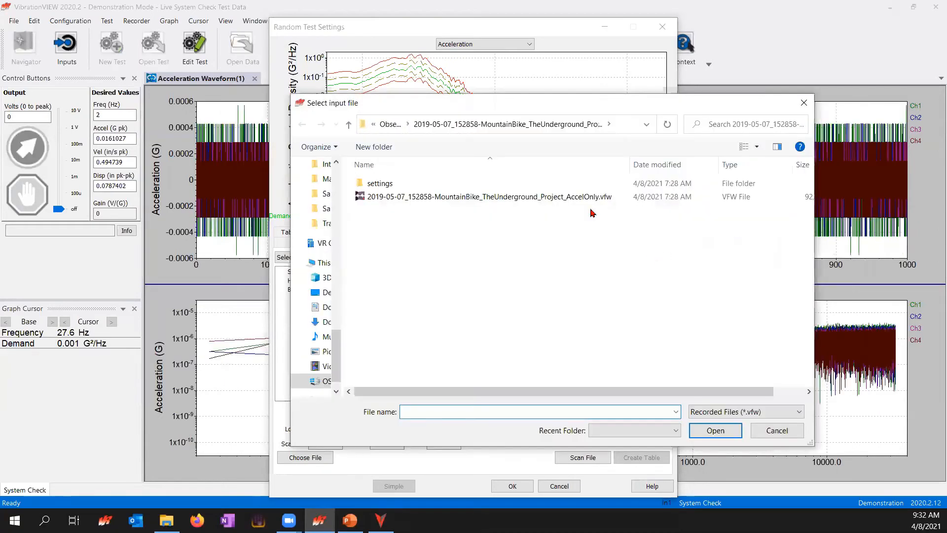
click(570, 197)
click(714, 431)
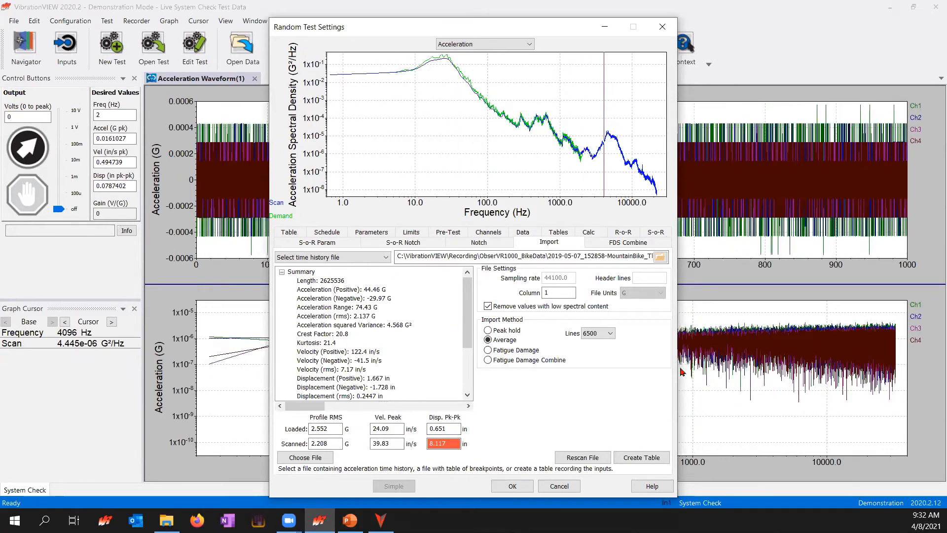
click(608, 334)
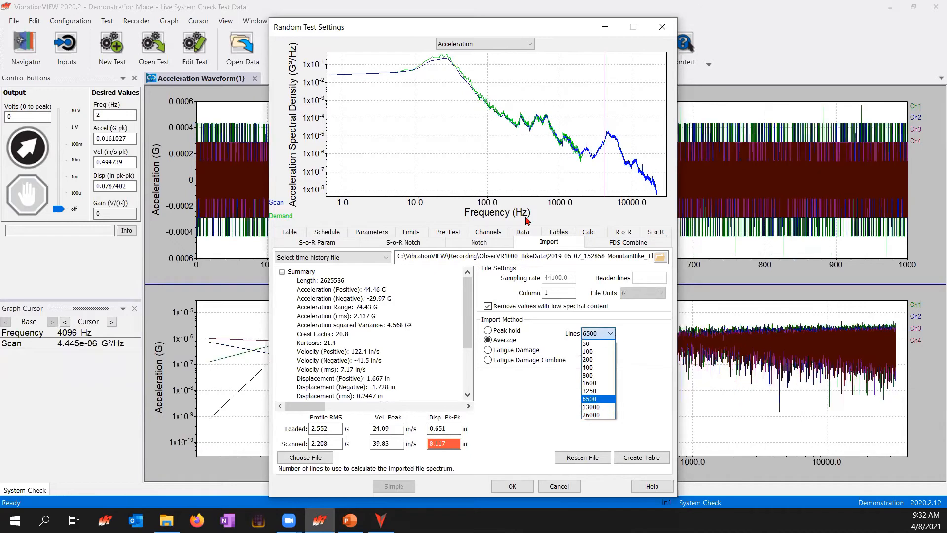
click(635, 360)
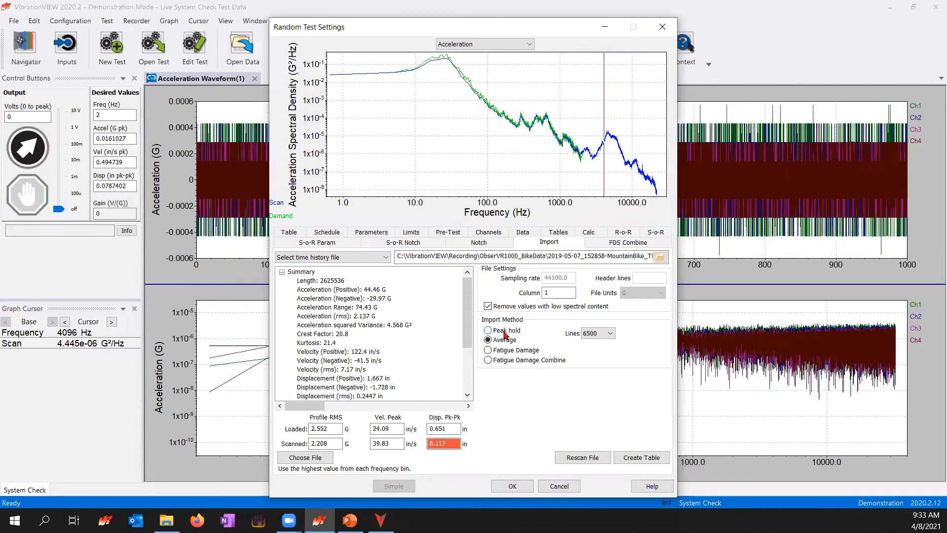
Add all channels of 2019-05-07_152858-MountainBike_TheUnderground_Project_AccelOnly.vfw to the FDS Combine item list
click(621, 243)
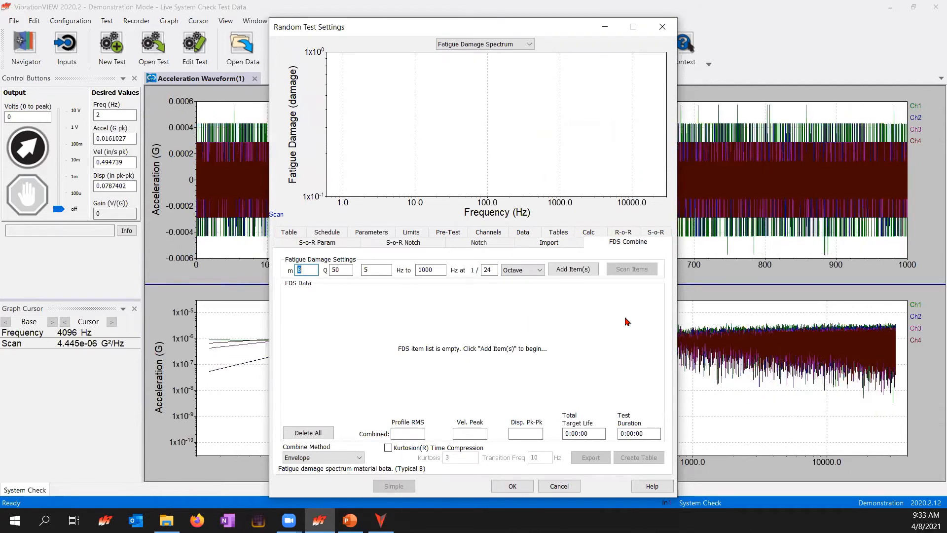
click(573, 269)
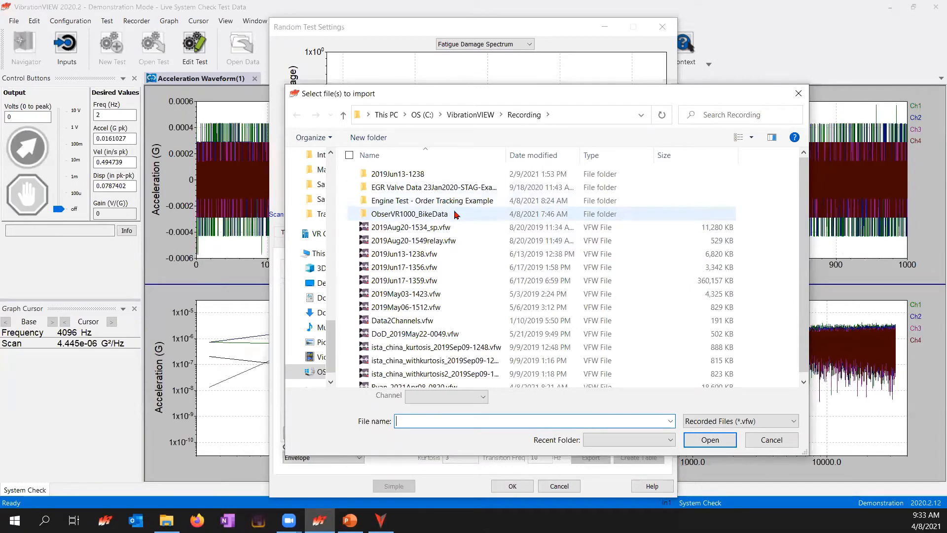
double_click(454, 215)
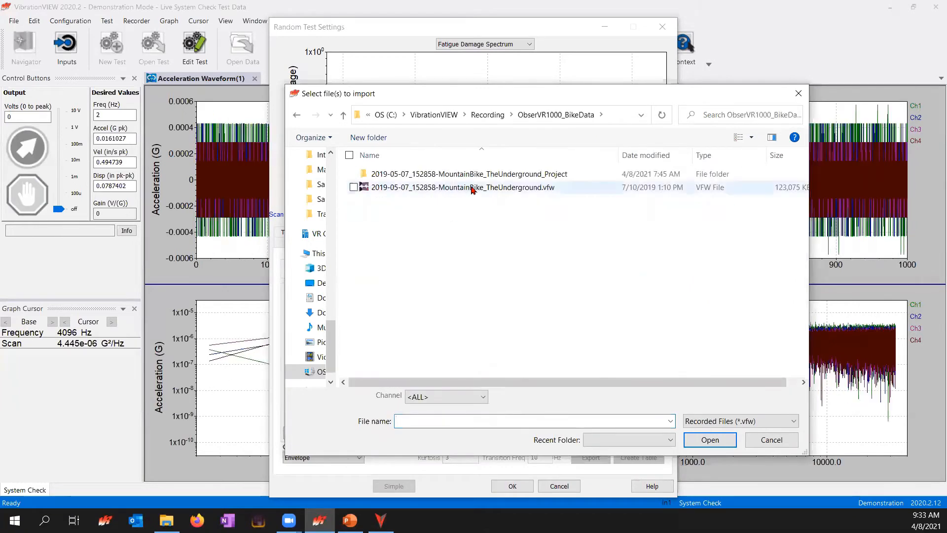
click(483, 175)
double_click(483, 175)
click(505, 188)
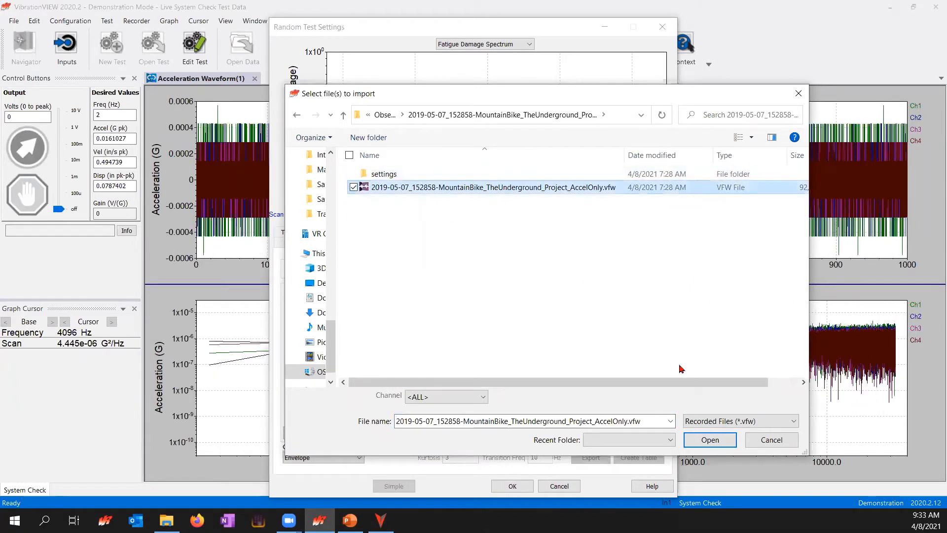
click(711, 440)
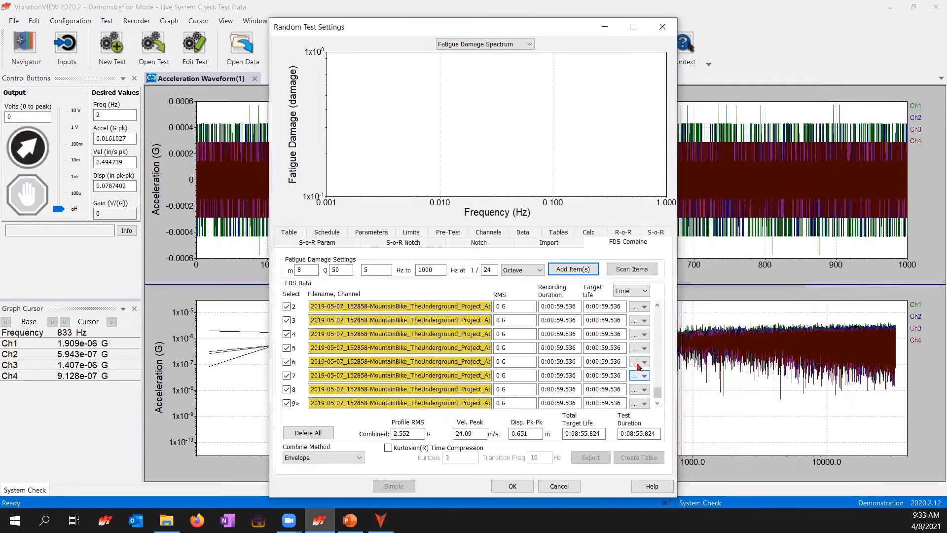
Exclude items 2, 3, 5, 6, 8 and 9 from the combined FDS, keeping items 1, 4 and 7
scroll(326, 321, up, 1)
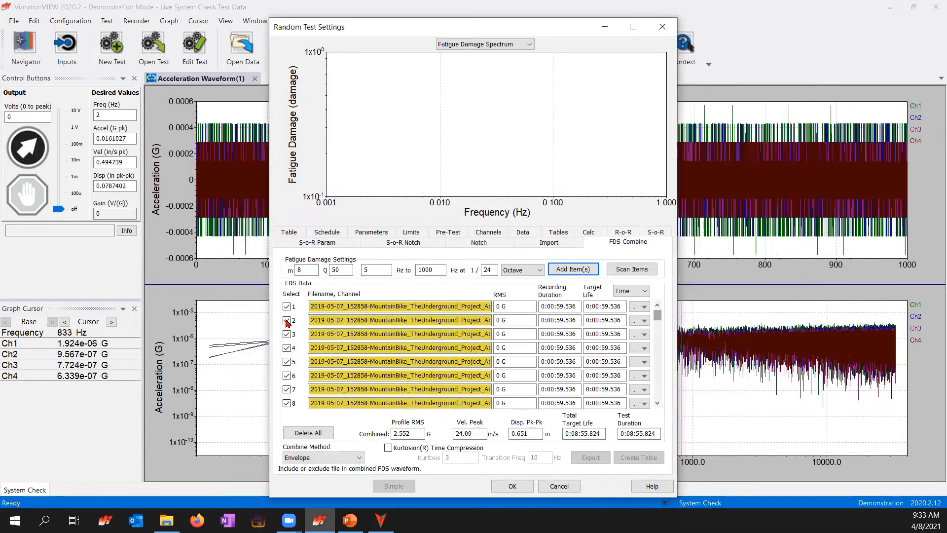
click(287, 320)
click(286, 335)
click(287, 362)
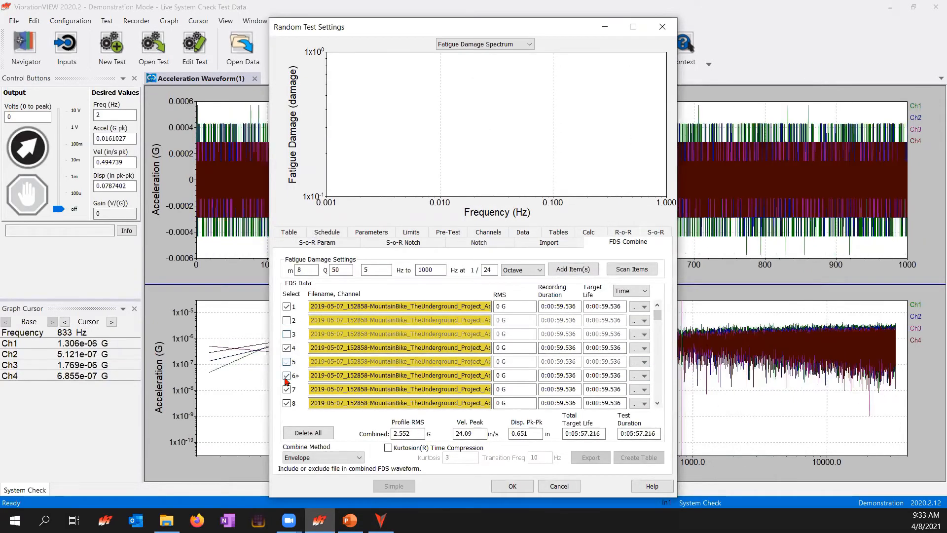
click(287, 375)
click(286, 403)
scroll(289, 402, down, 1)
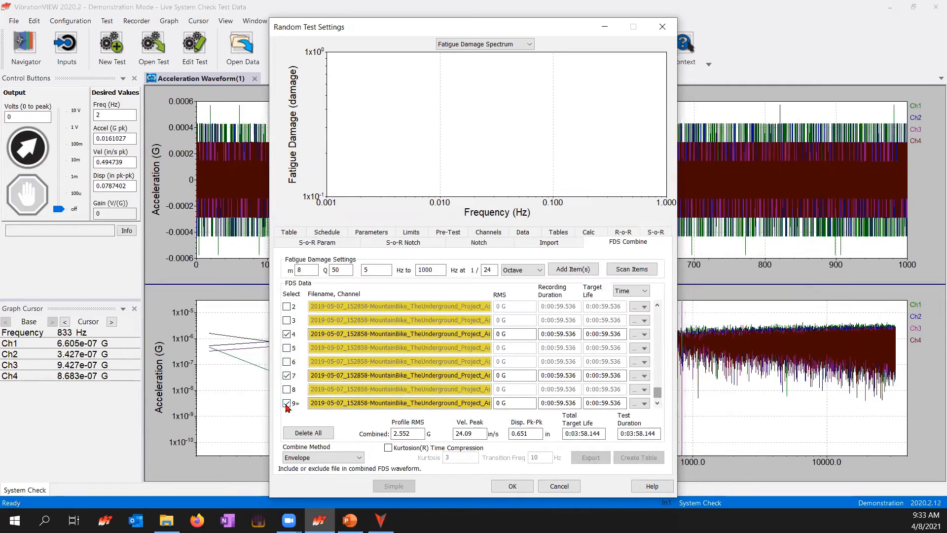
click(286, 403)
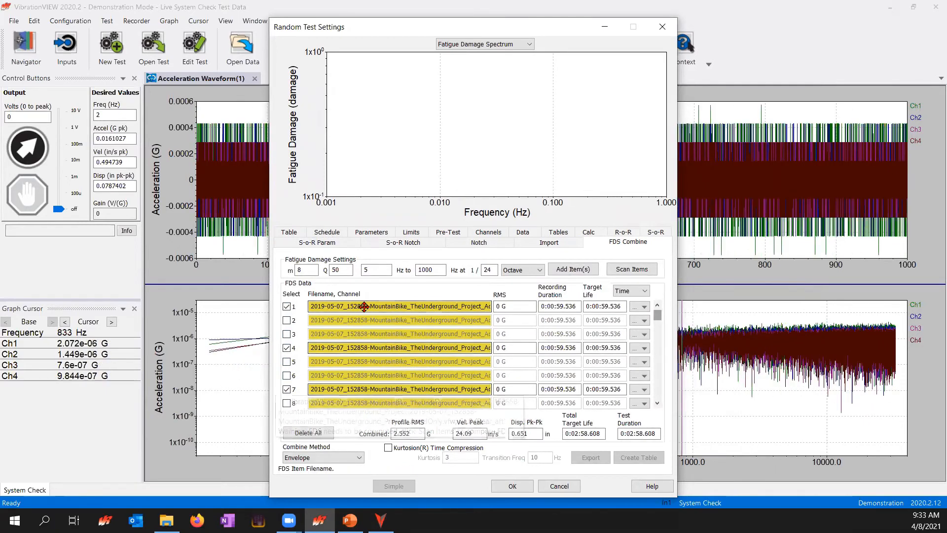
Examine the source file and channel details of the included FDS items 1, 4 and 7
scroll(394, 308, up, 1)
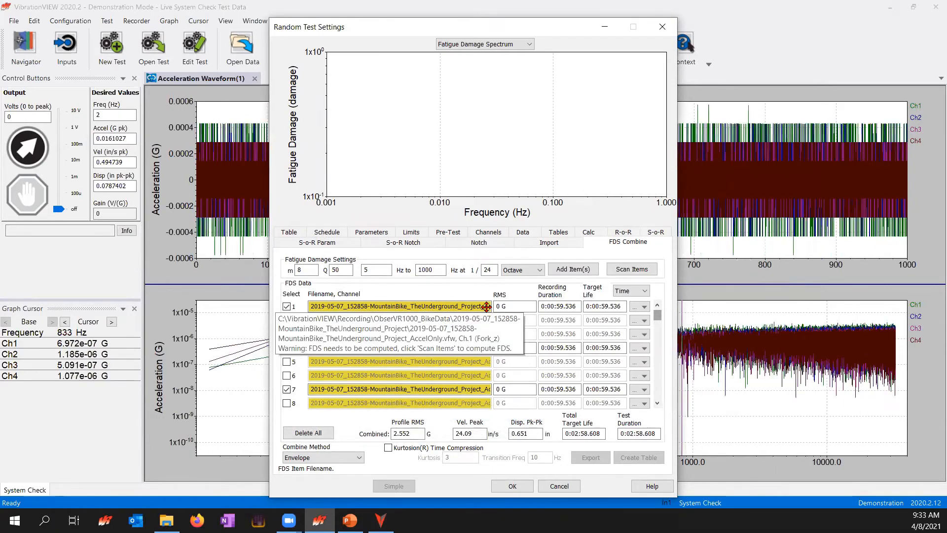
click(447, 347)
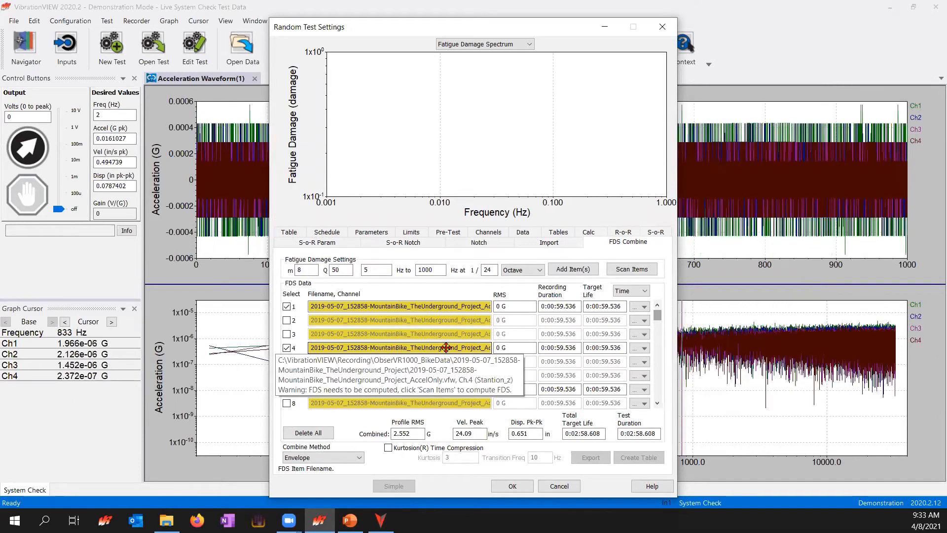
click(463, 388)
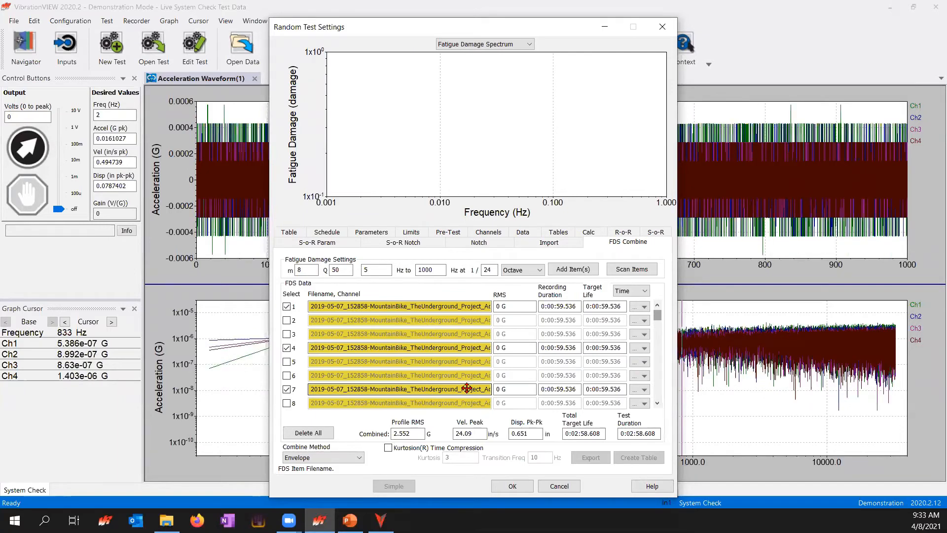
Scan the FDS items and convert the combined envelope spectrum into the random test's breakpoint table, showing that table
click(648, 270)
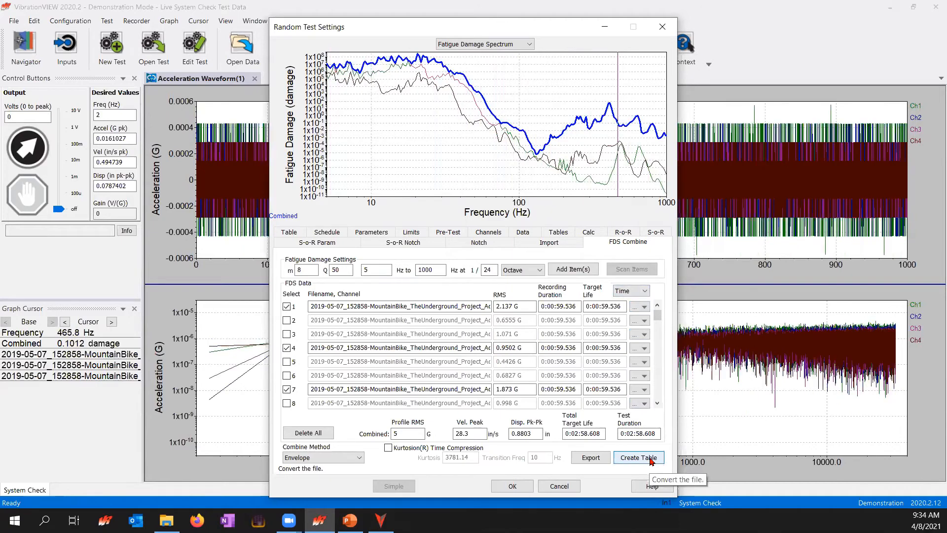
click(651, 460)
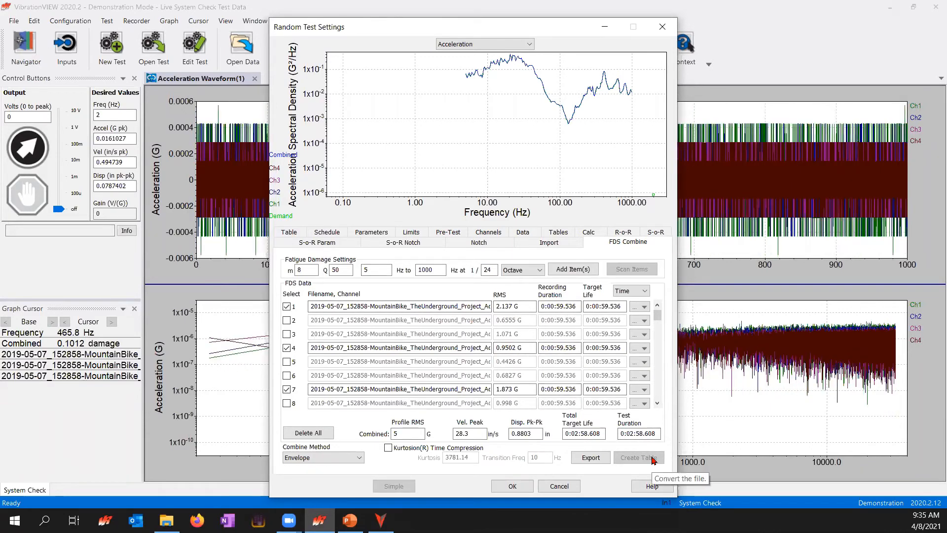
click(288, 233)
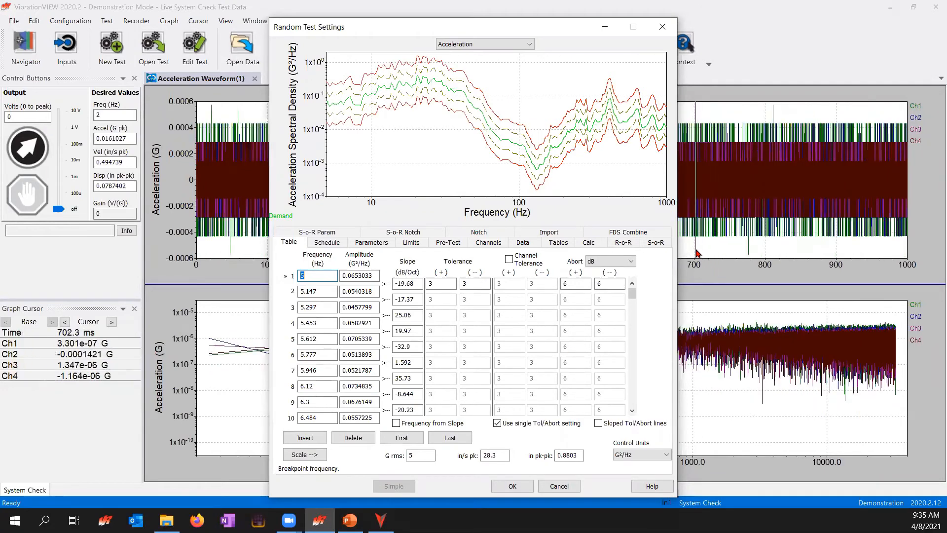
Set the target life of FDS item 1 (Fork_z) to 500 hours
click(628, 232)
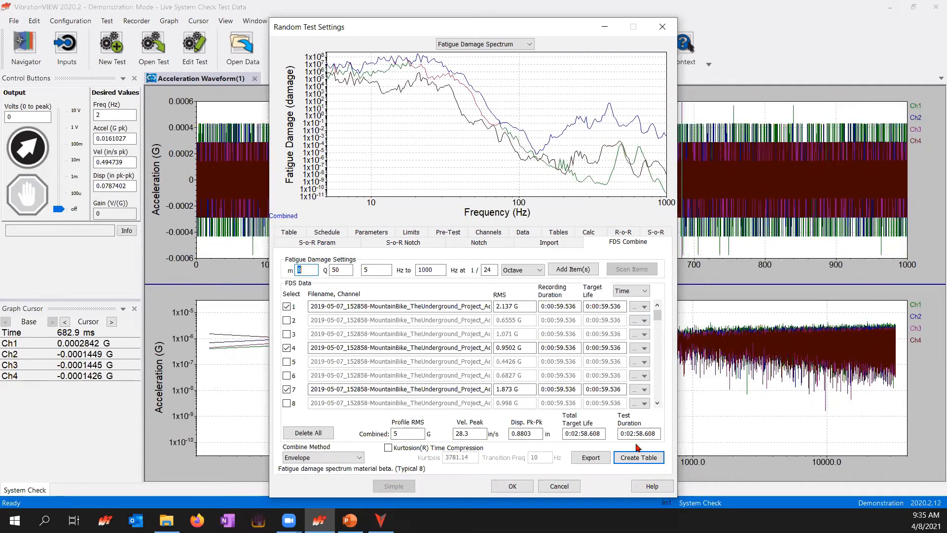
click(583, 306)
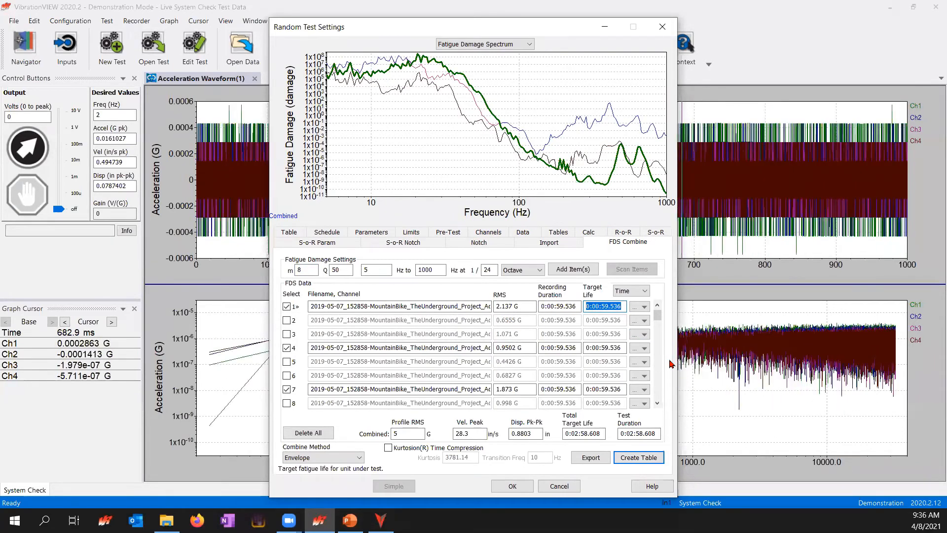
text(500)
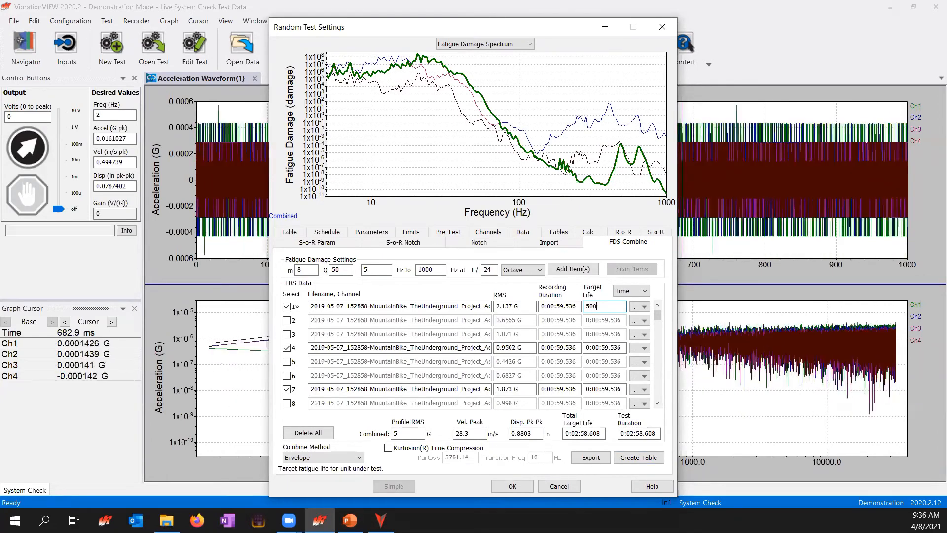
key(Tab)
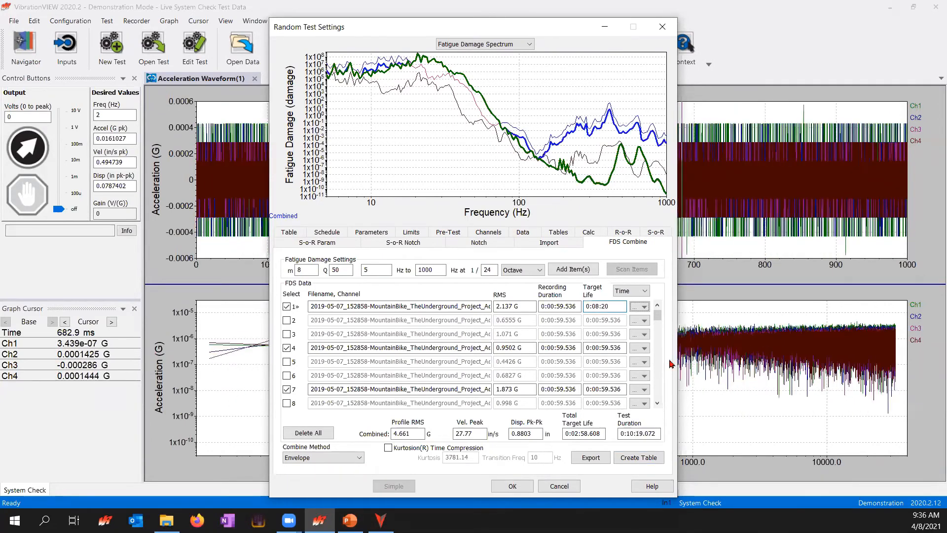
double_click(613, 304)
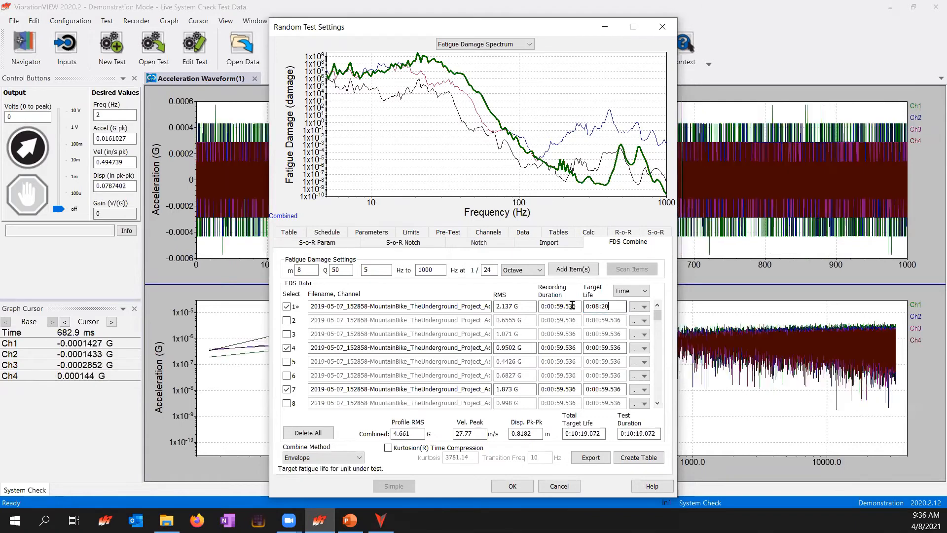
text(500)
key(Tab)
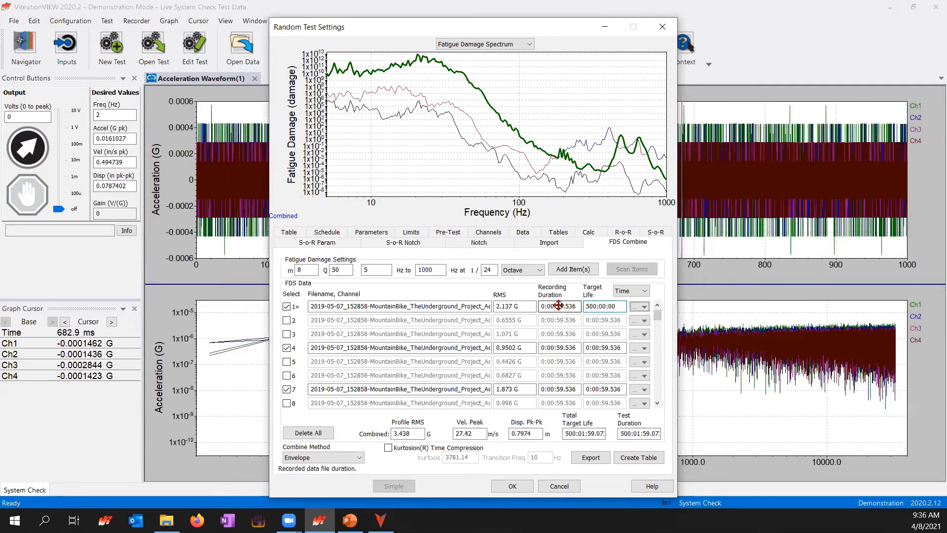
Set the target life of FDS item 4 to 100 hours and of item 7 to 20 hours
click(603, 348)
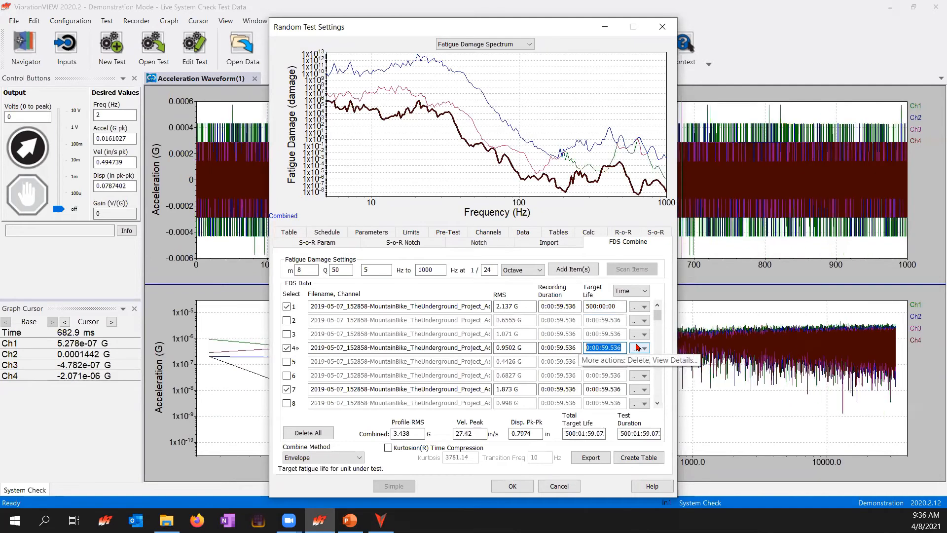
text(100h)
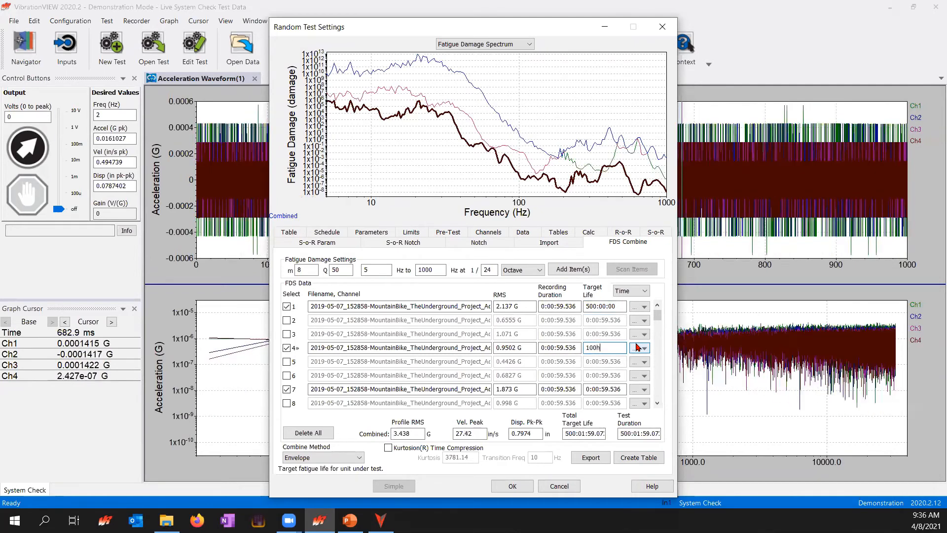
key(Tab)
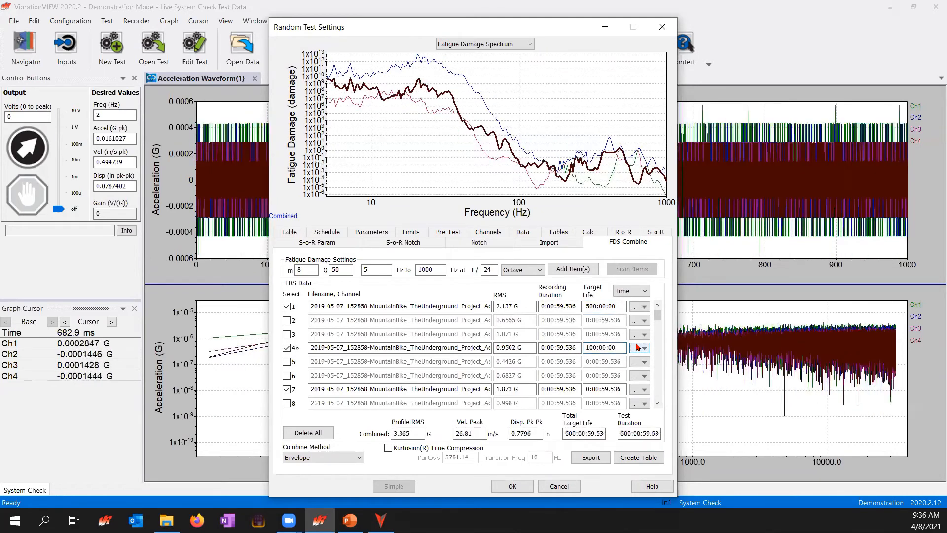
click(623, 388)
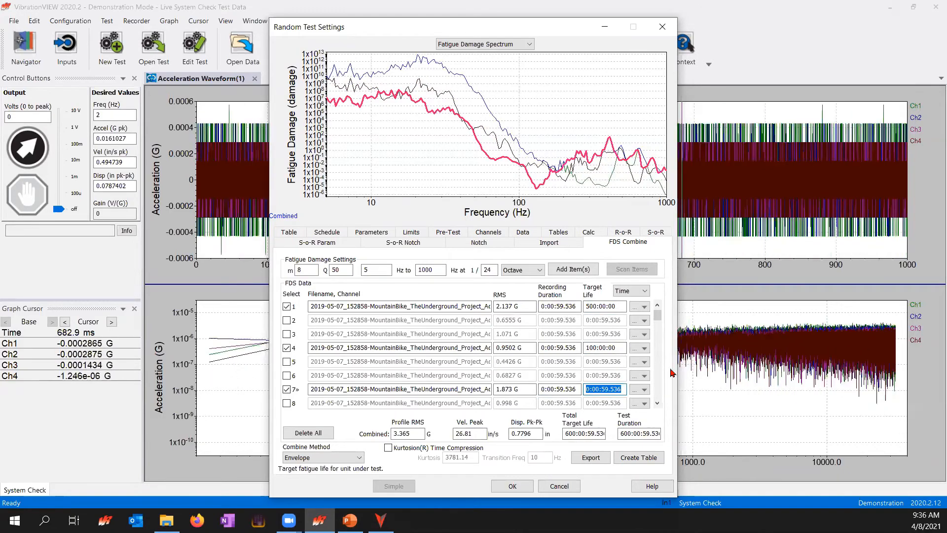
text(20h)
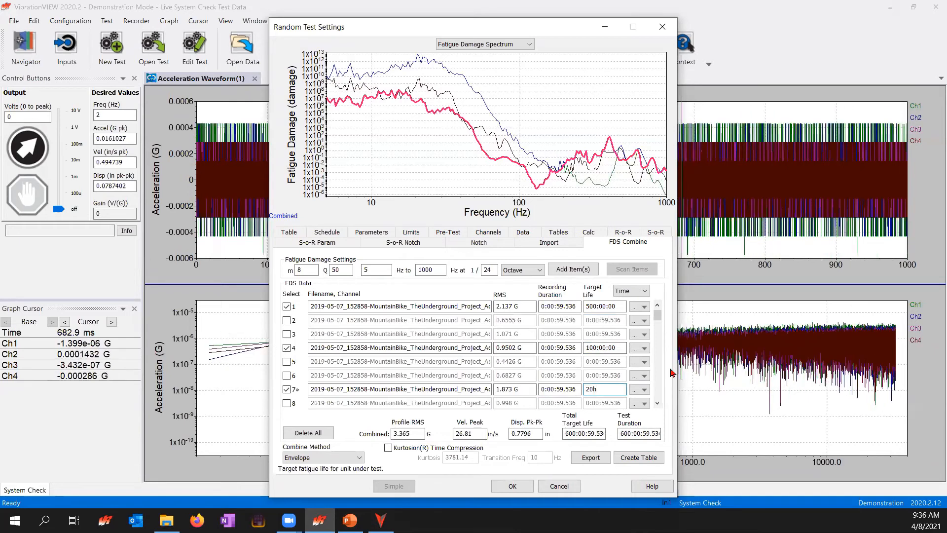
key(Tab)
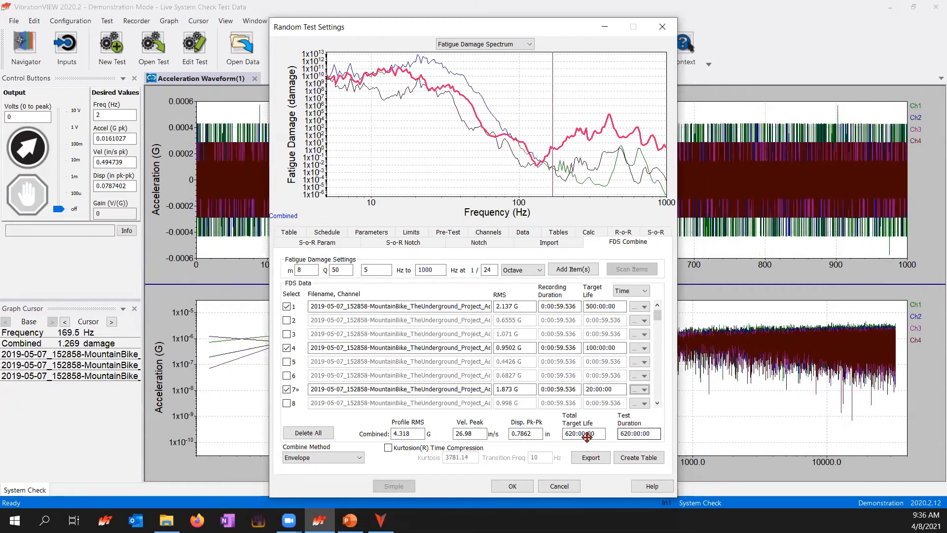
Set the accelerated test duration to 24 hours and create the random test's breakpoint table from the combined FDS
double_click(658, 433)
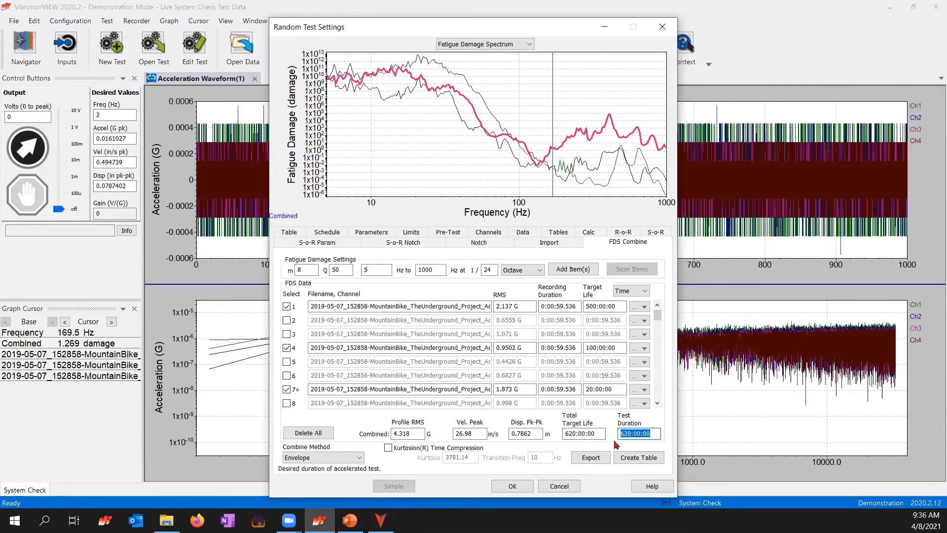
text(24)
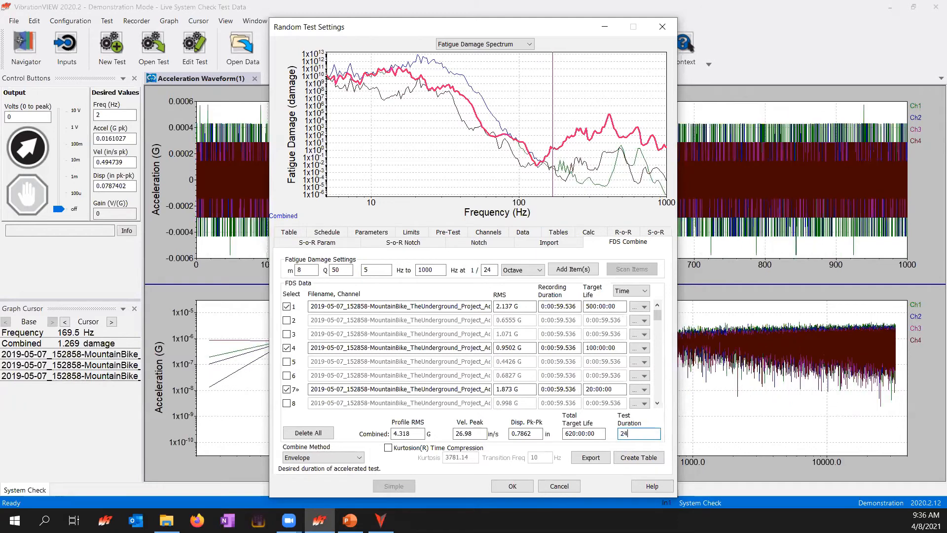
text(h)
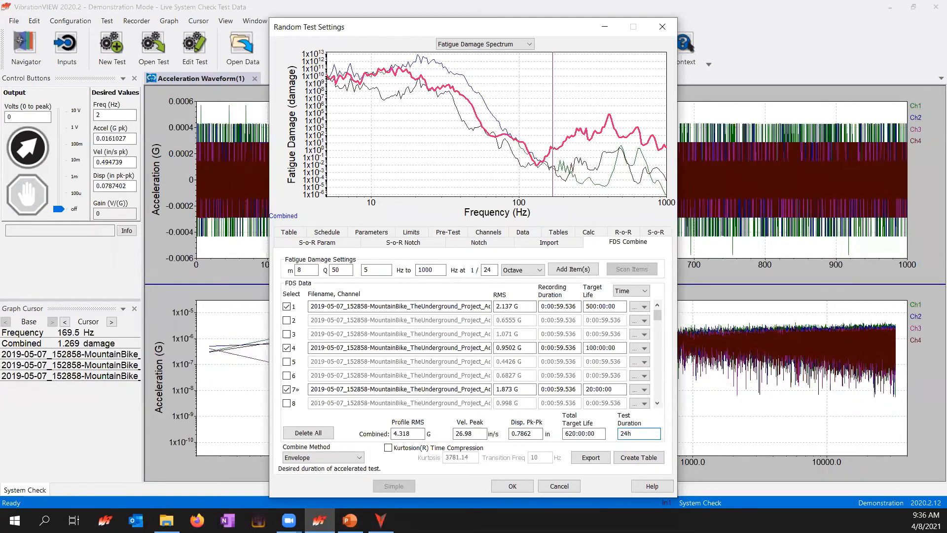
key(Tab)
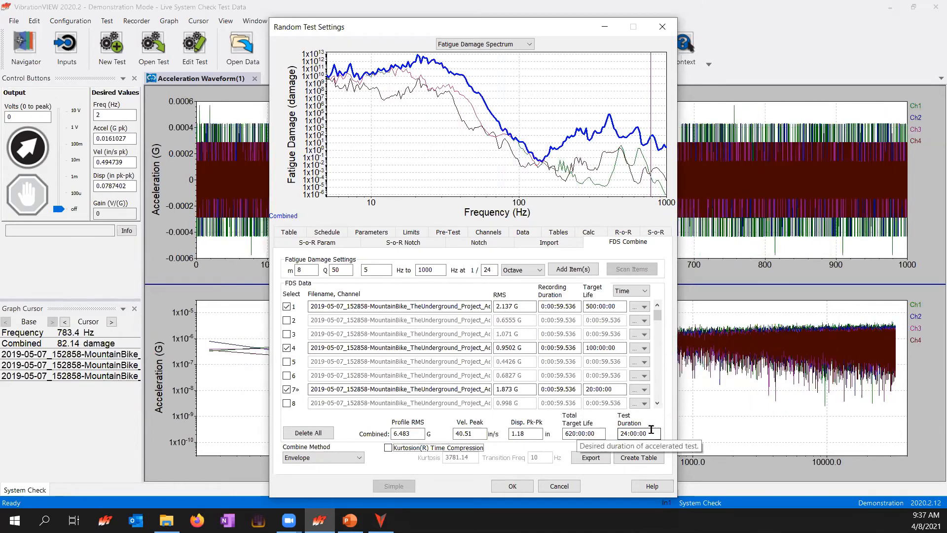
click(658, 459)
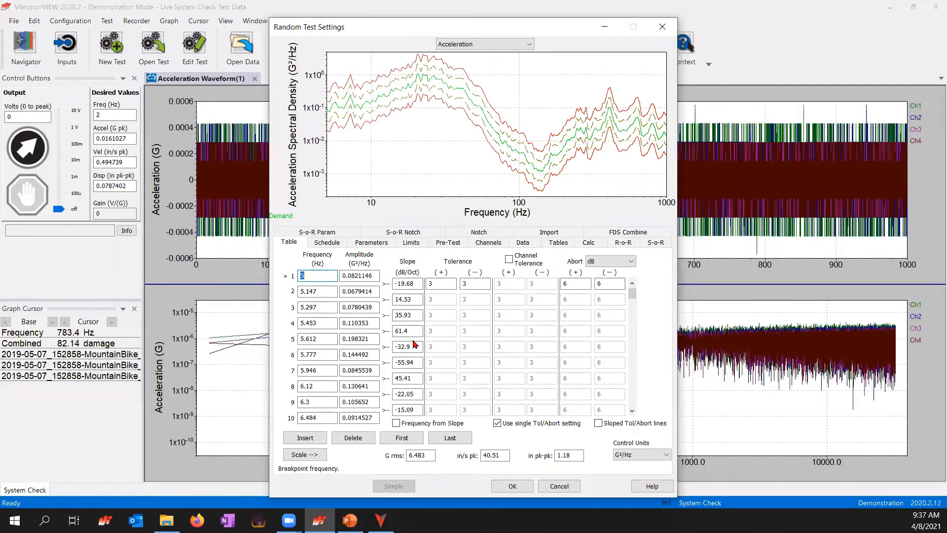
Check the random test's schedule against its breakpoint table, and cancel out of the test settings
click(327, 242)
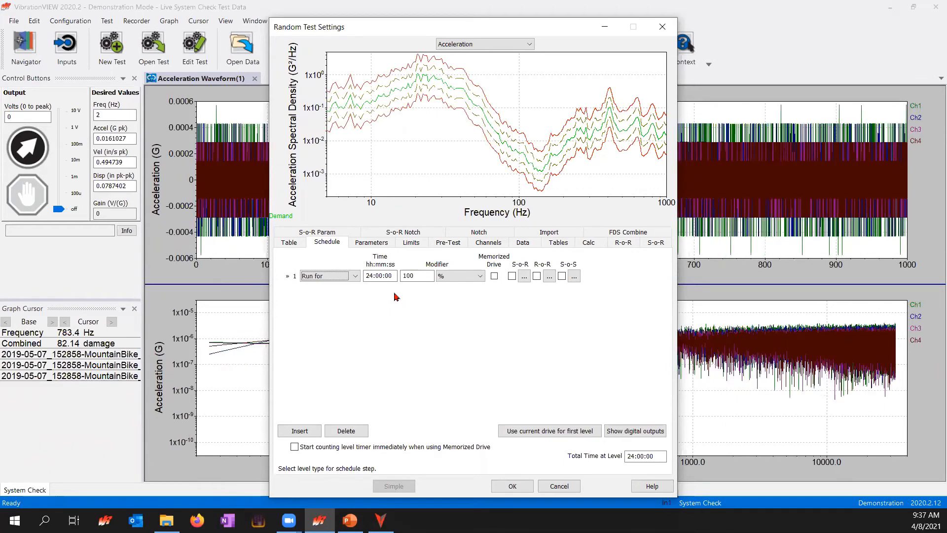
click(288, 242)
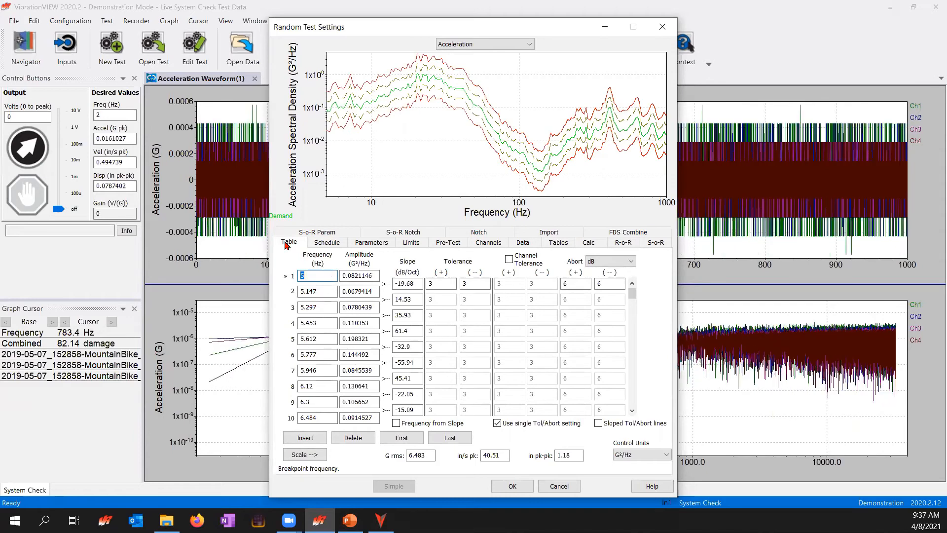
click(681, 226)
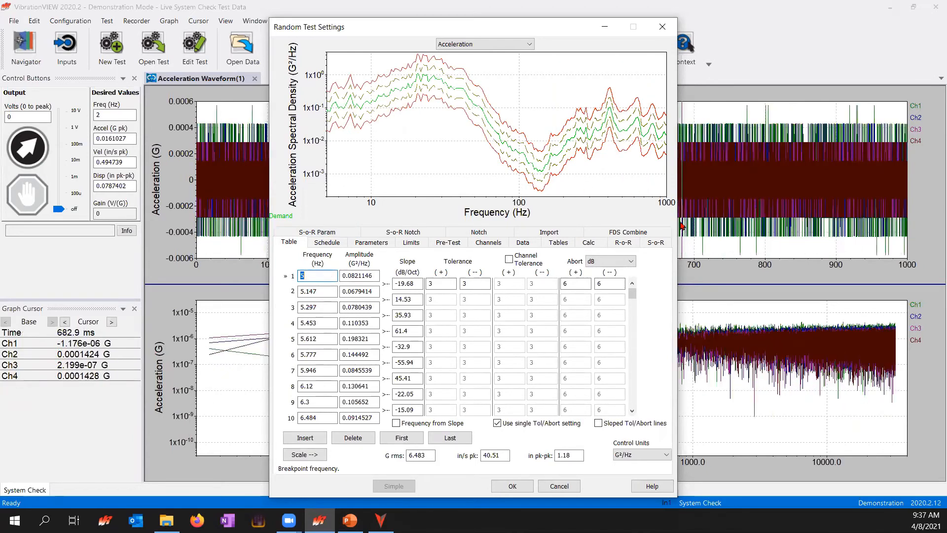
click(560, 486)
key(Return)
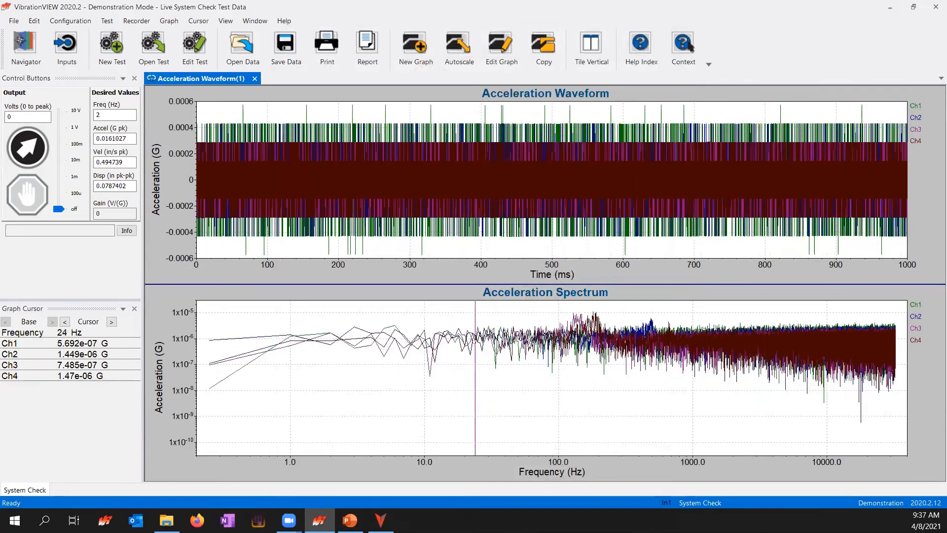
Switch to ObserVIEW and open Workshop_6_Order_Example_Data from the Engine Test - Order Tracking Example folder
click(381, 521)
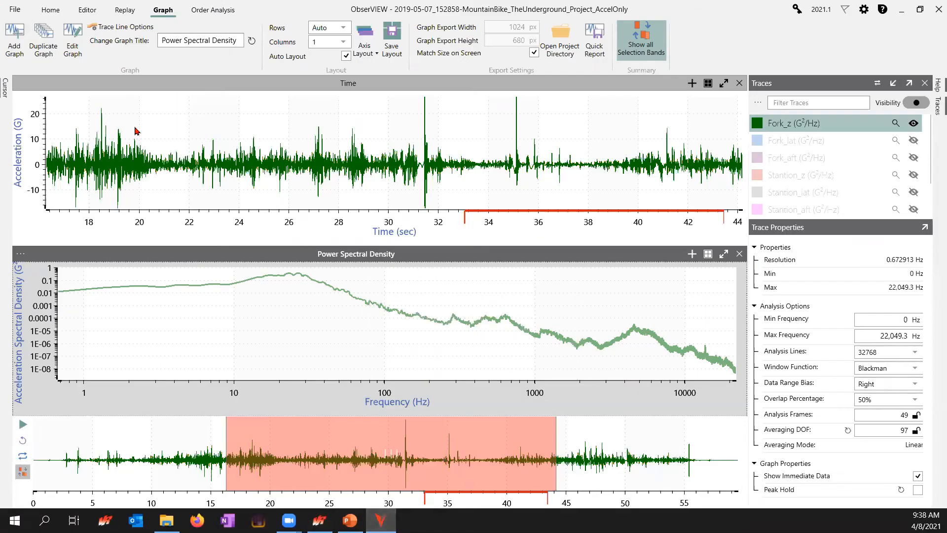
click(51, 11)
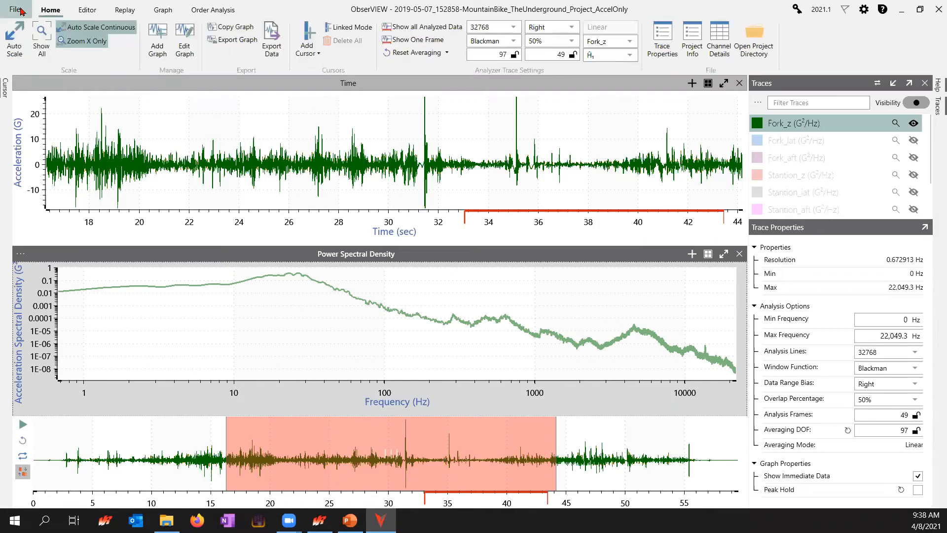
click(15, 9)
click(413, 63)
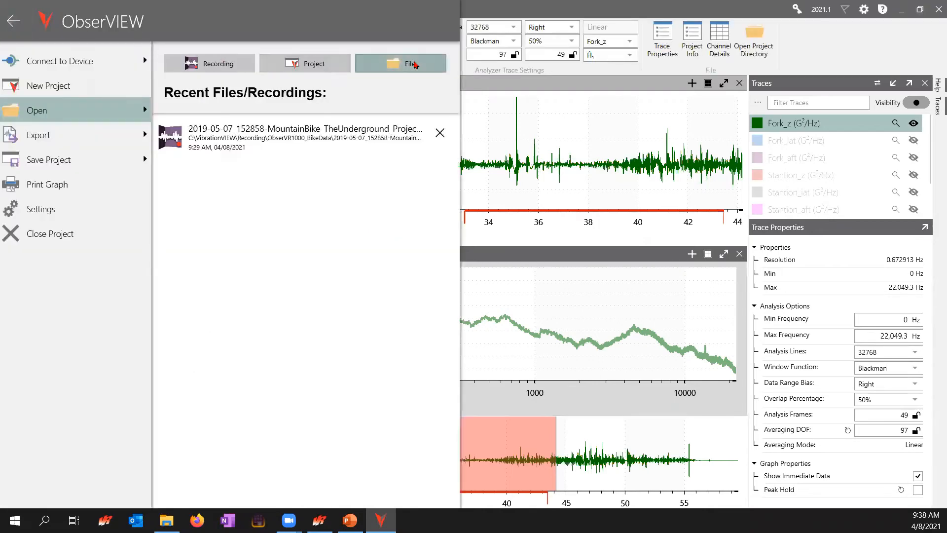
click(105, 32)
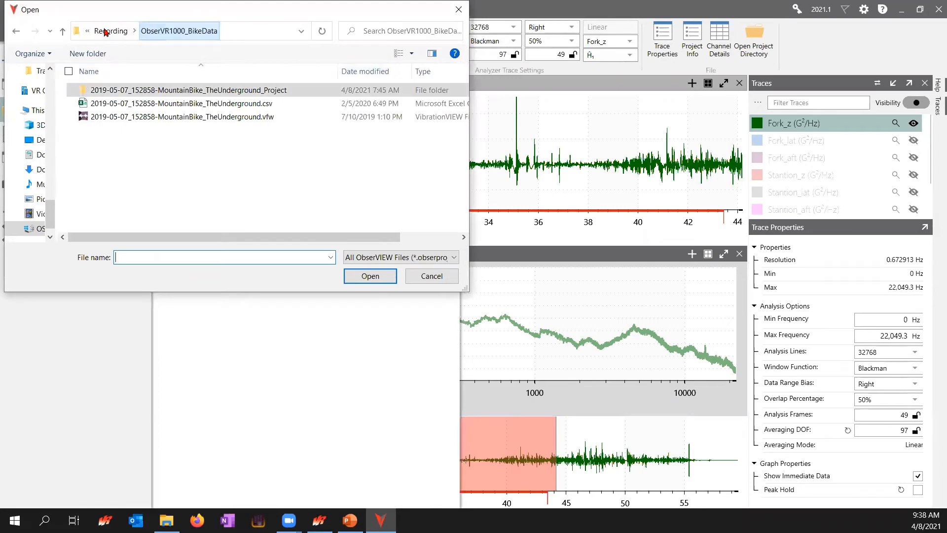
click(104, 31)
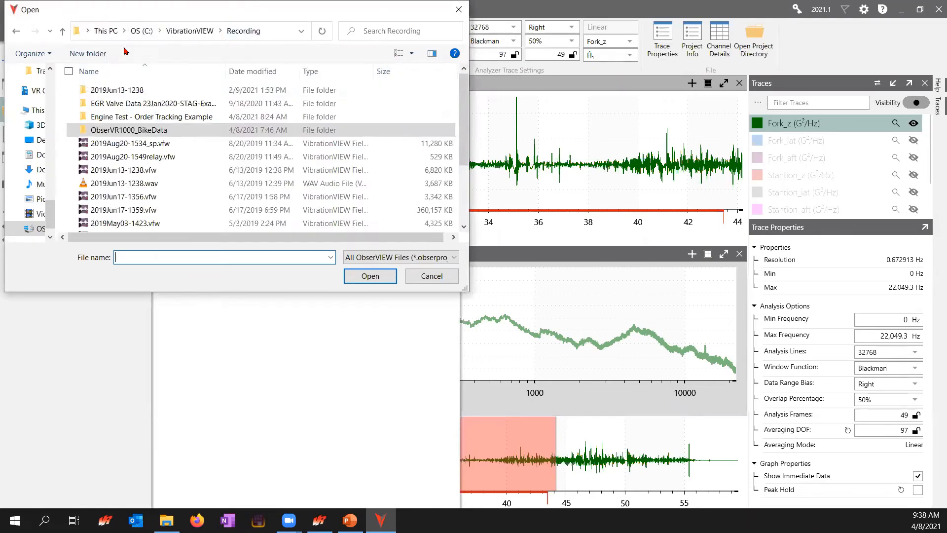
double_click(137, 116)
click(158, 90)
click(364, 277)
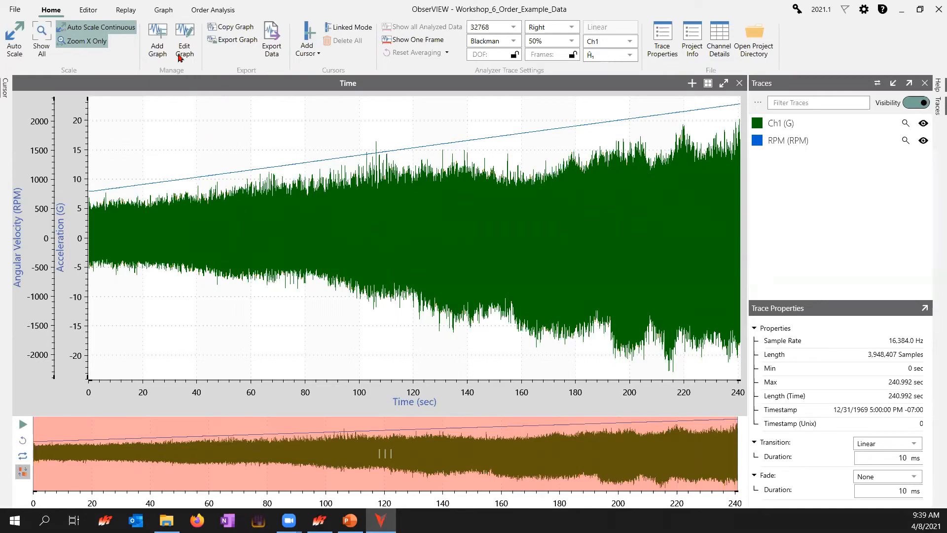
Add a Spectrogram (Tach/Frequency) graph of Ch1 to the project, keeping the existing time graph
click(160, 41)
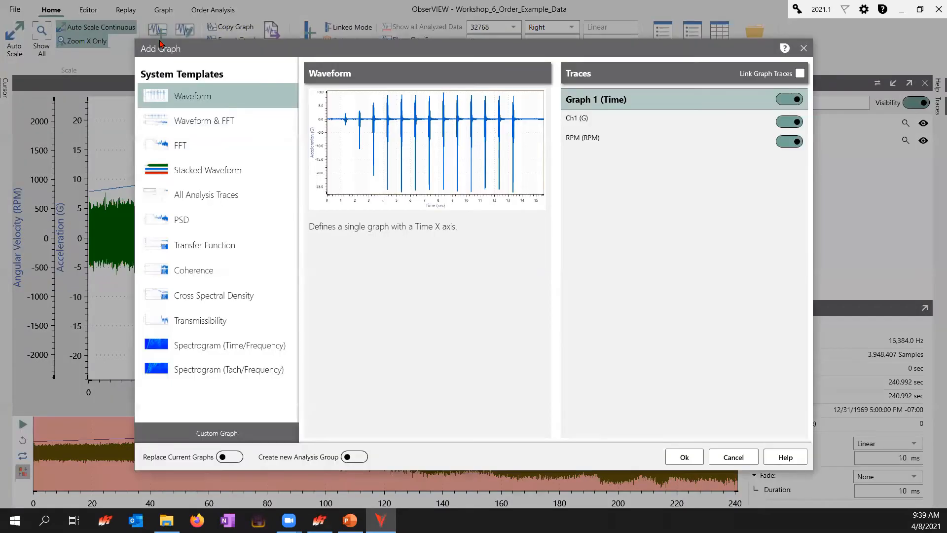
click(276, 373)
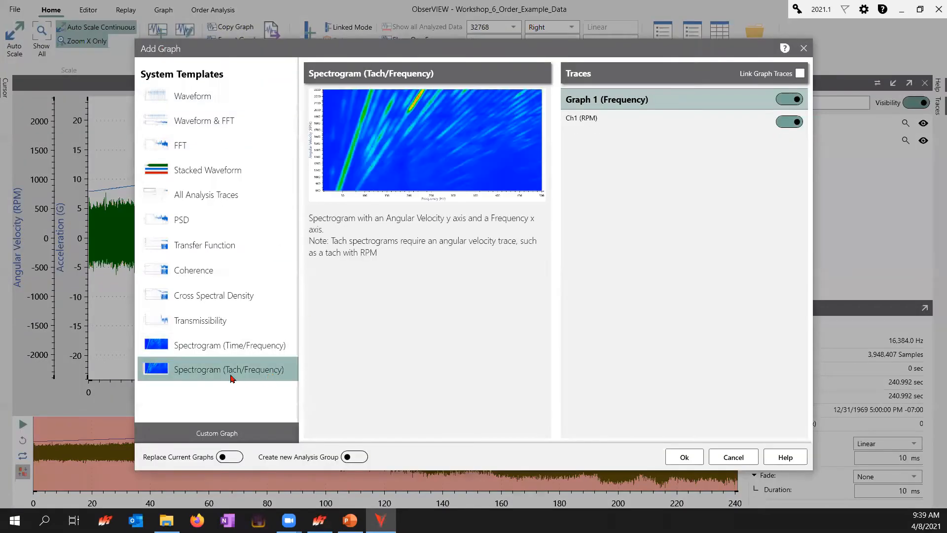
click(684, 457)
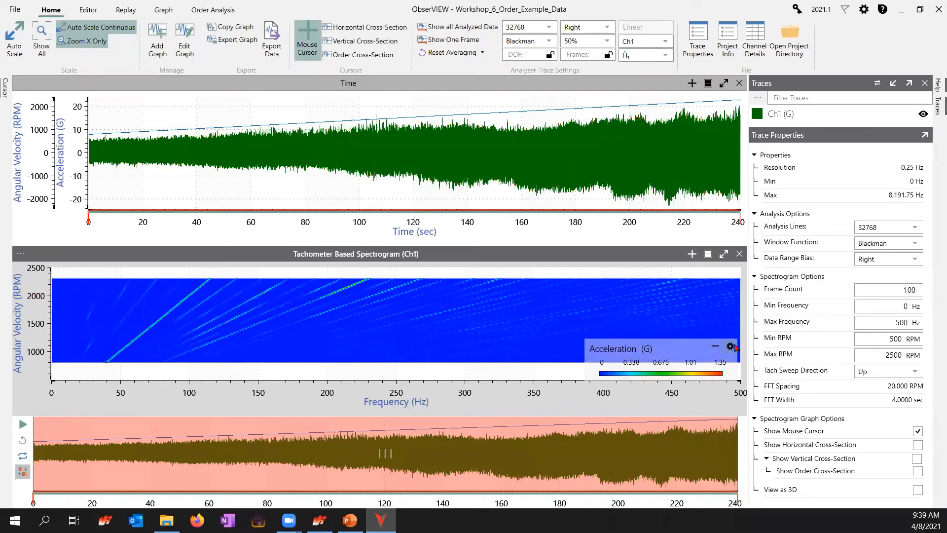
Set the custom maximum of the spectrogram's acceleration colour scale to 0.8 G
click(731, 348)
click(744, 321)
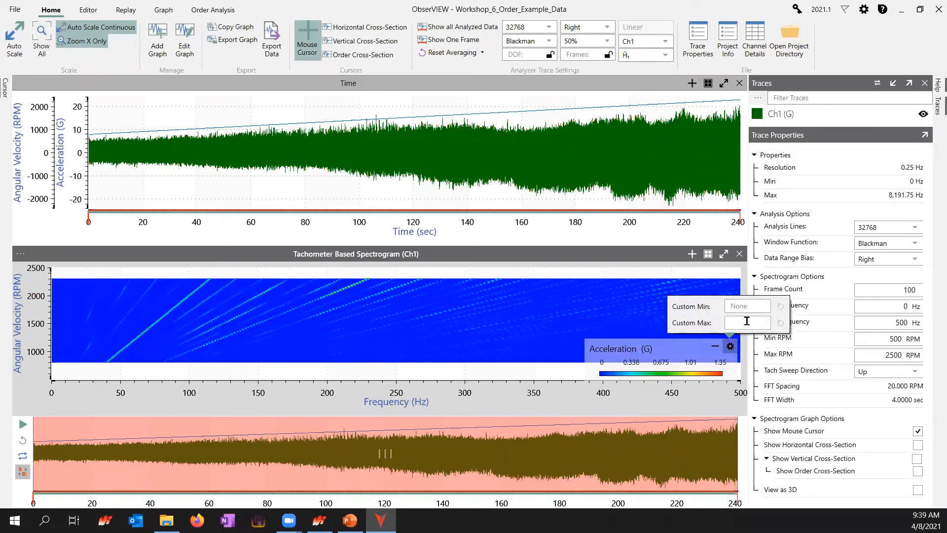
text(0.8)
key(Return)
click(591, 319)
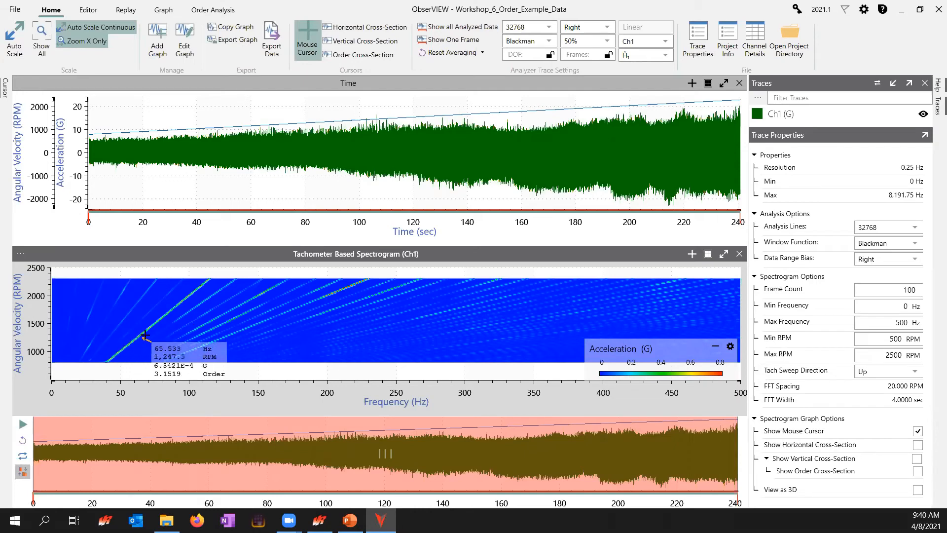
Add the top 10 orders to the tachometer spectrogram and display their tracked traces in Sine Tracking Analysis and Generation (STAG)
click(211, 9)
click(47, 34)
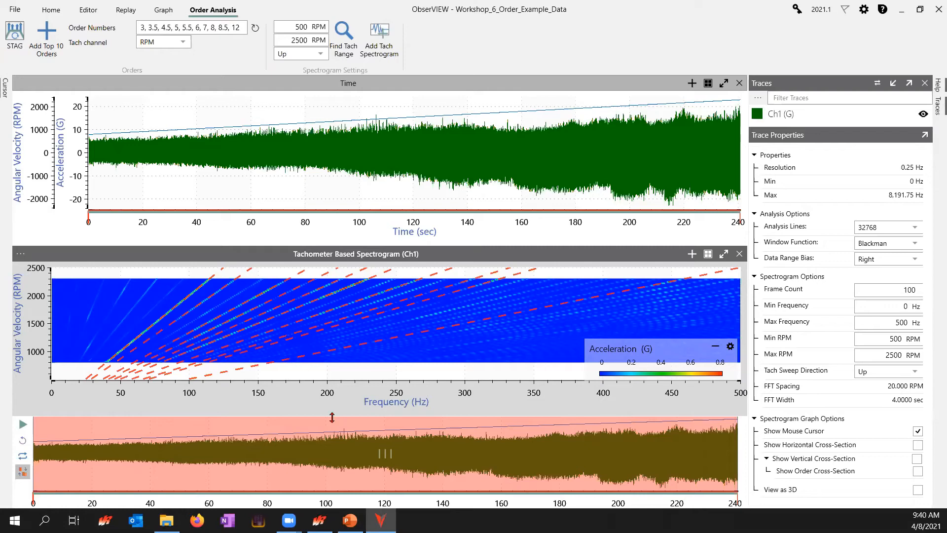
click(16, 39)
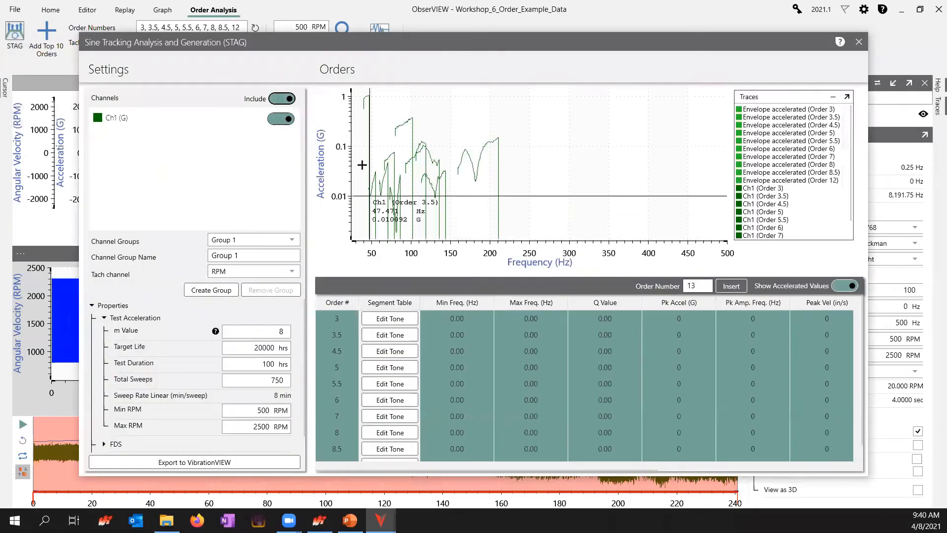
click(544, 235)
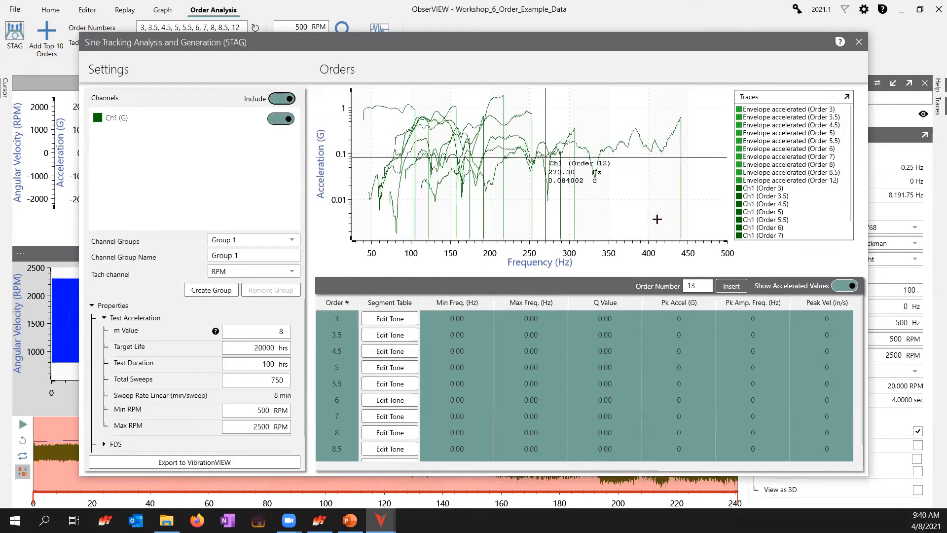
click(368, 212)
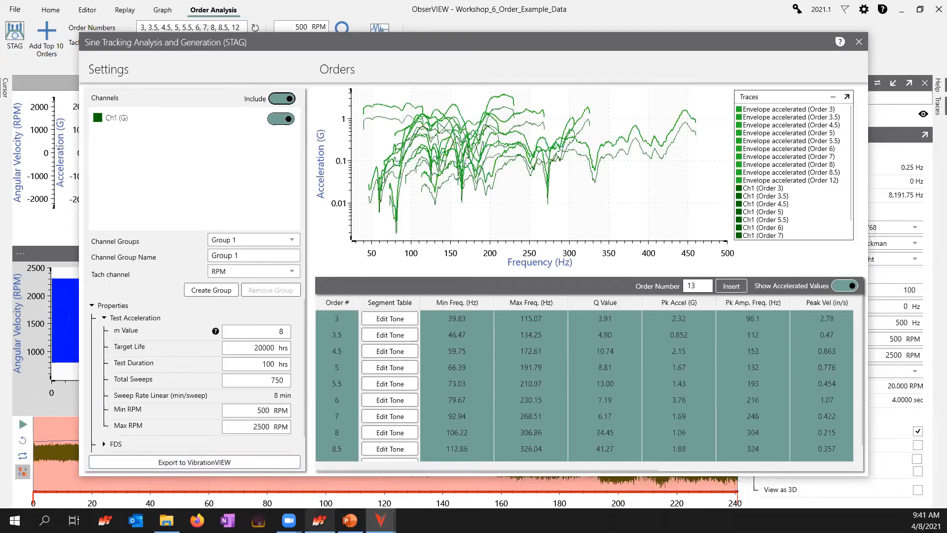
Switch to the PowerPoint webinar presentation and start the slide show from the closing "Any Questions?" slide 22
mouse_move(319, 521)
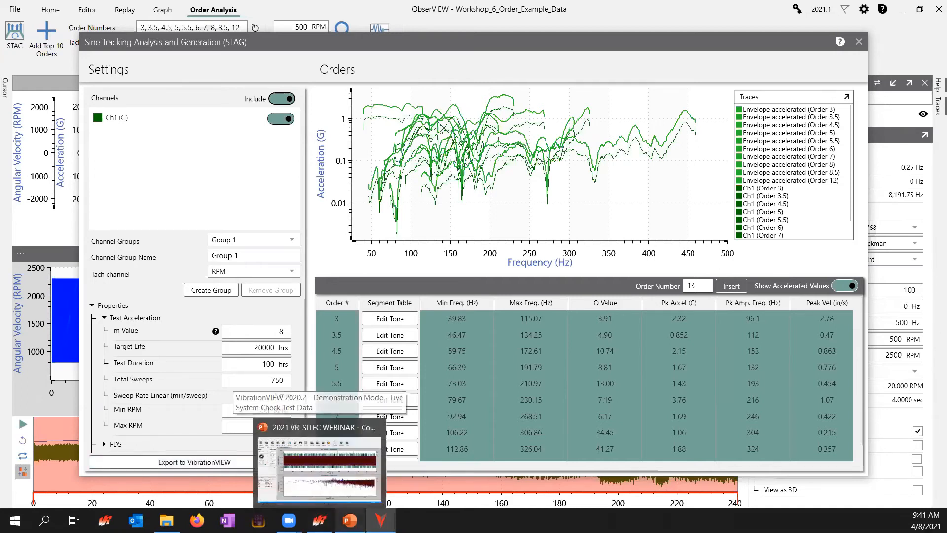
click(350, 521)
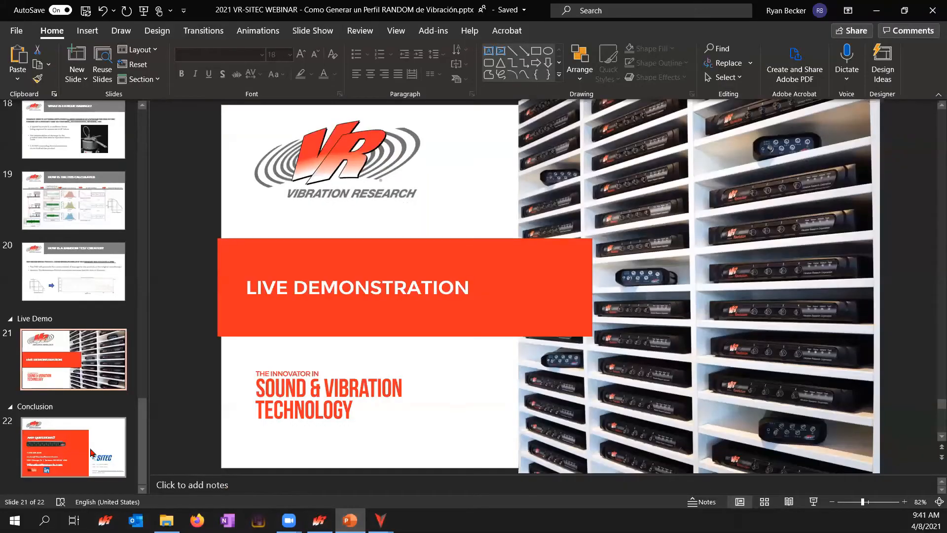
click(91, 452)
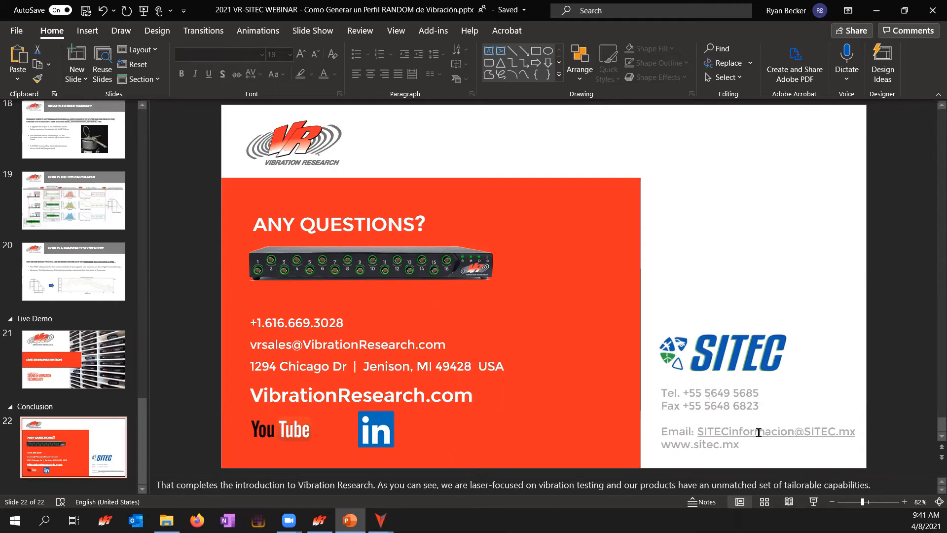
click(813, 501)
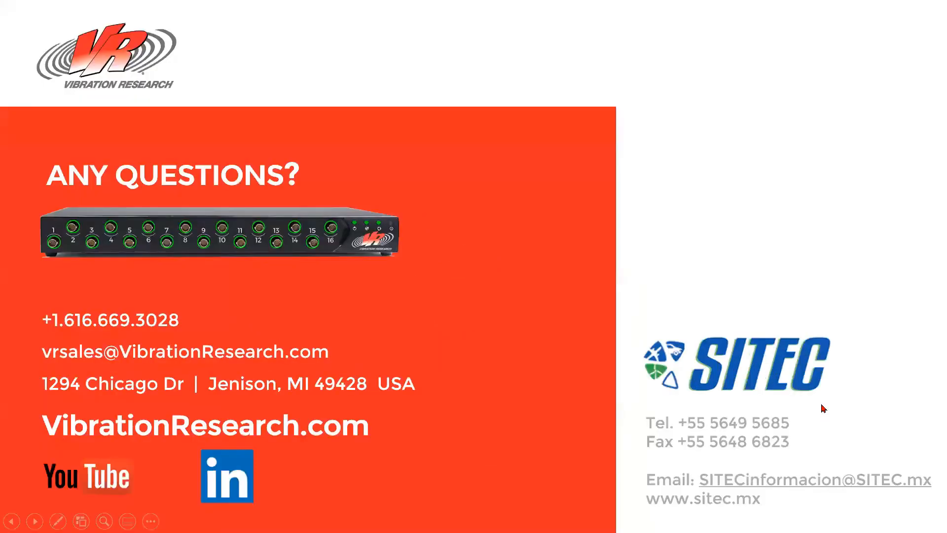